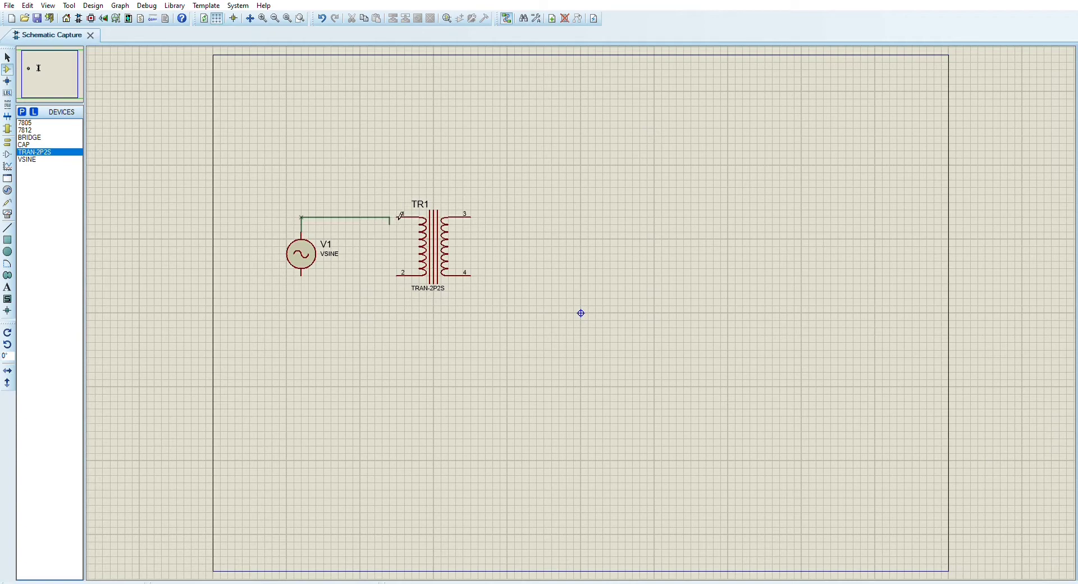
Wire both terminals of sine source V1 to primary pins 1 and 2 of transformer TR1
left_click(399, 216)
left_click(302, 275)
left_click(399, 275)
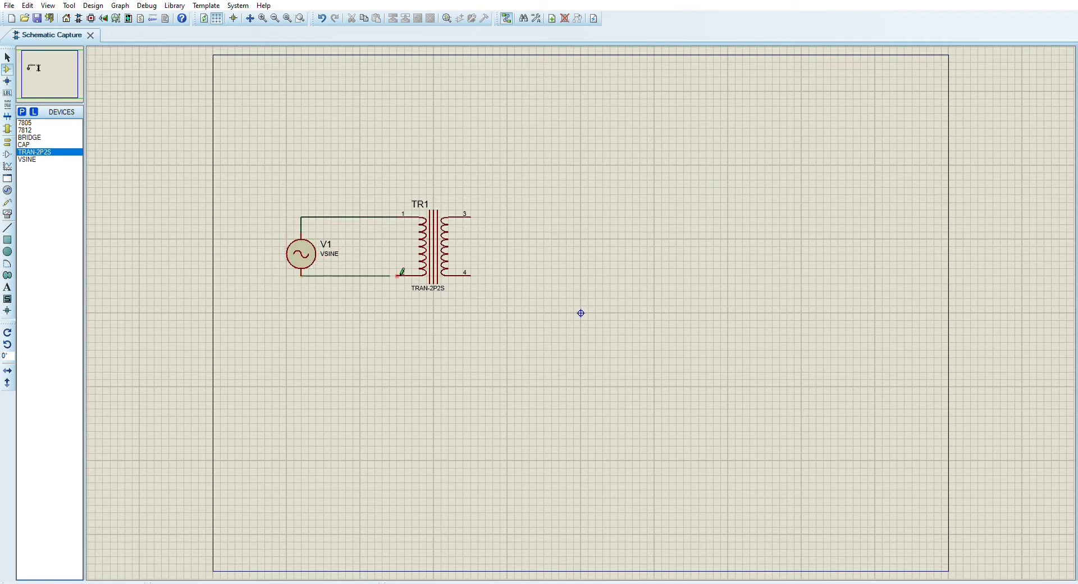
Place a BRIDGE rectifier to the right of TR1 and wire TR1 pin 3 to its upper terminal
left_click(33, 137)
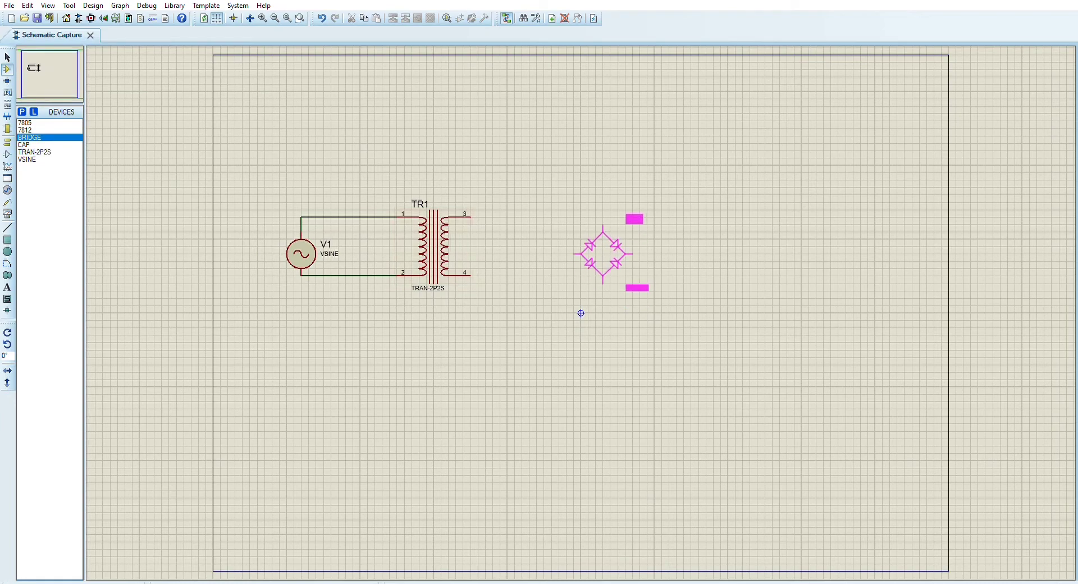
left_click(610, 276)
left_click(478, 217)
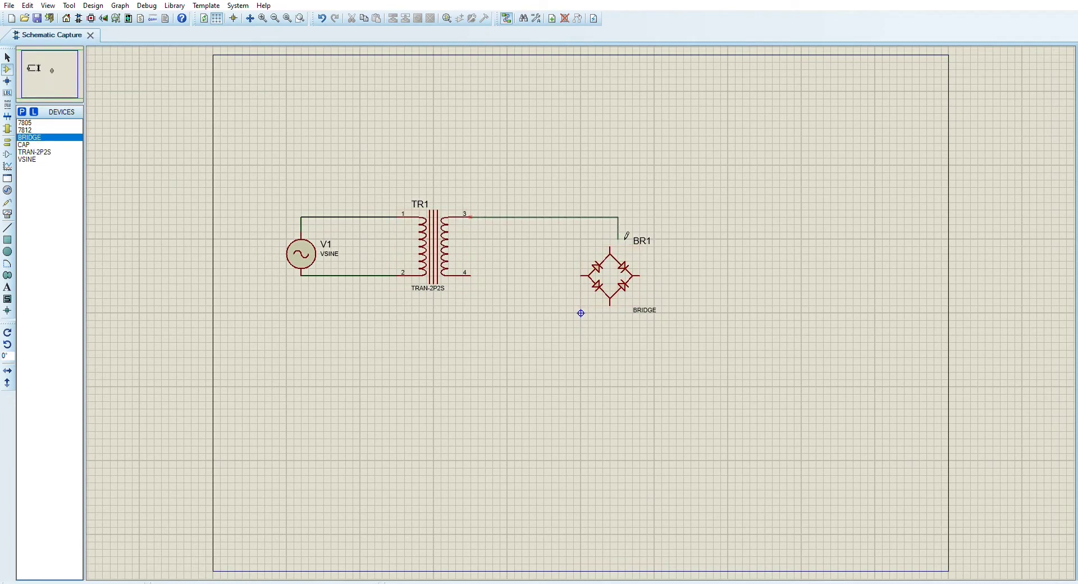
left_click(610, 248)
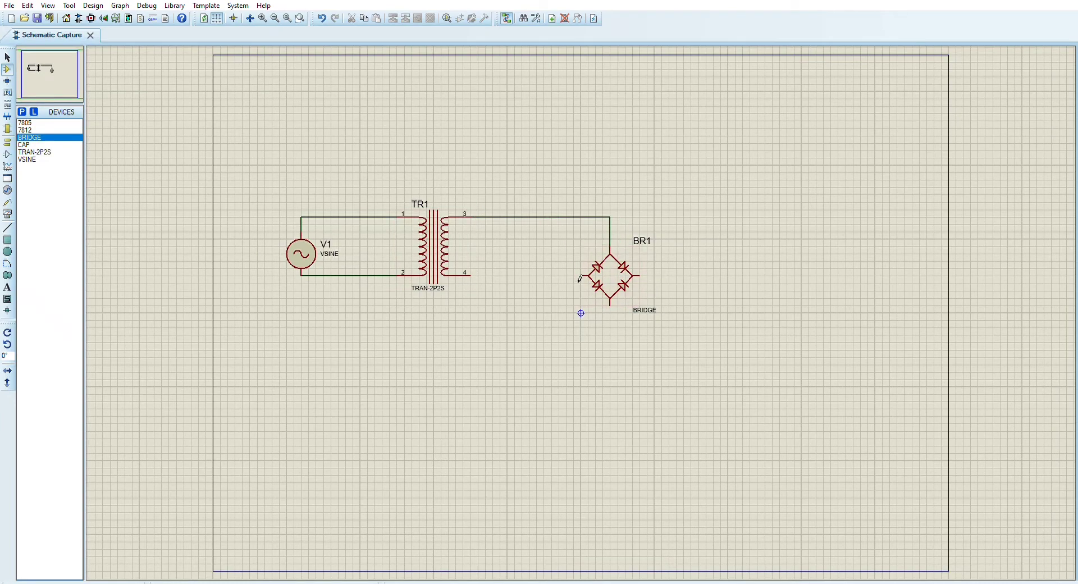
Wire TR1 pin 4 to the lower terminal of BR1, routing the wire beneath the bridge
left_click(474, 276)
left_click(502, 276)
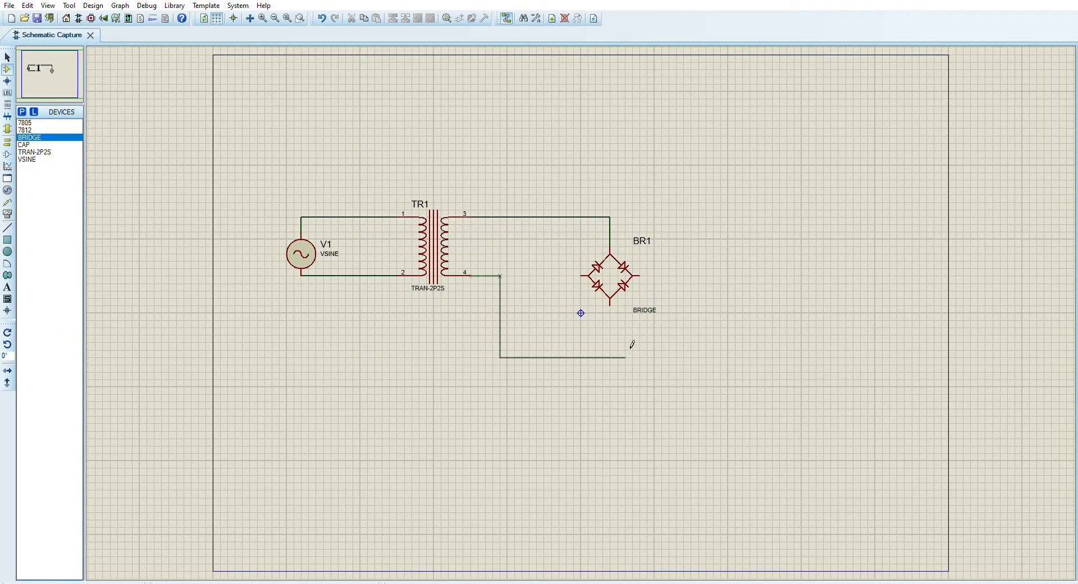
left_click(612, 341)
left_click(617, 308)
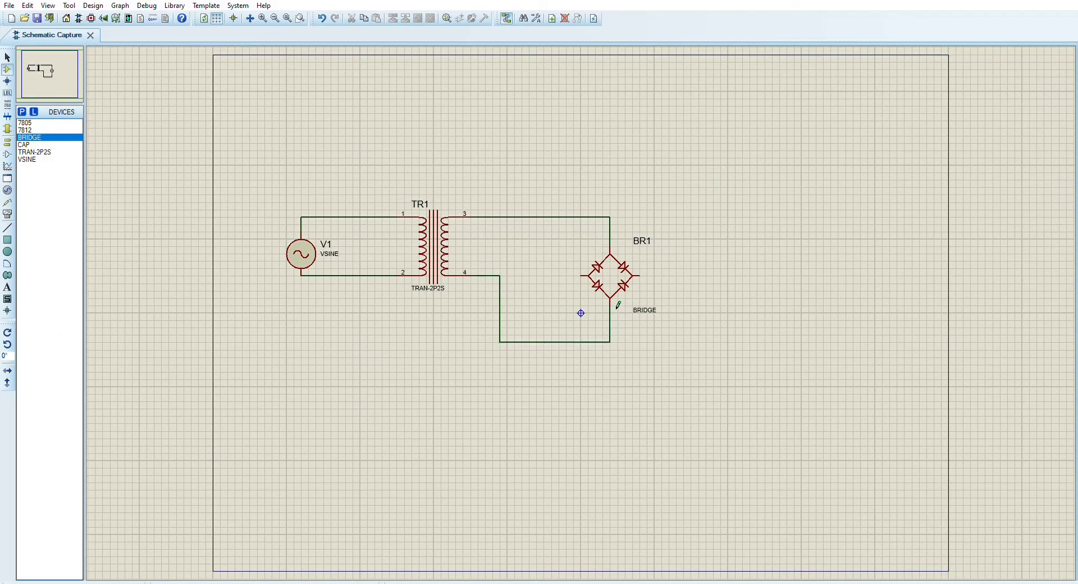
left_click(584, 276)
left_click(558, 276)
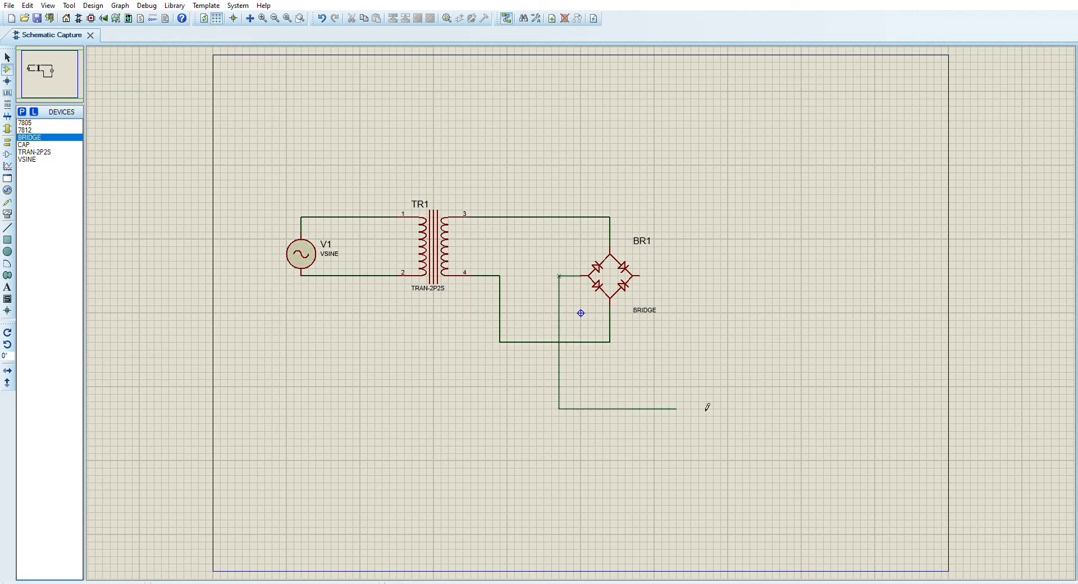
left_click(861, 407)
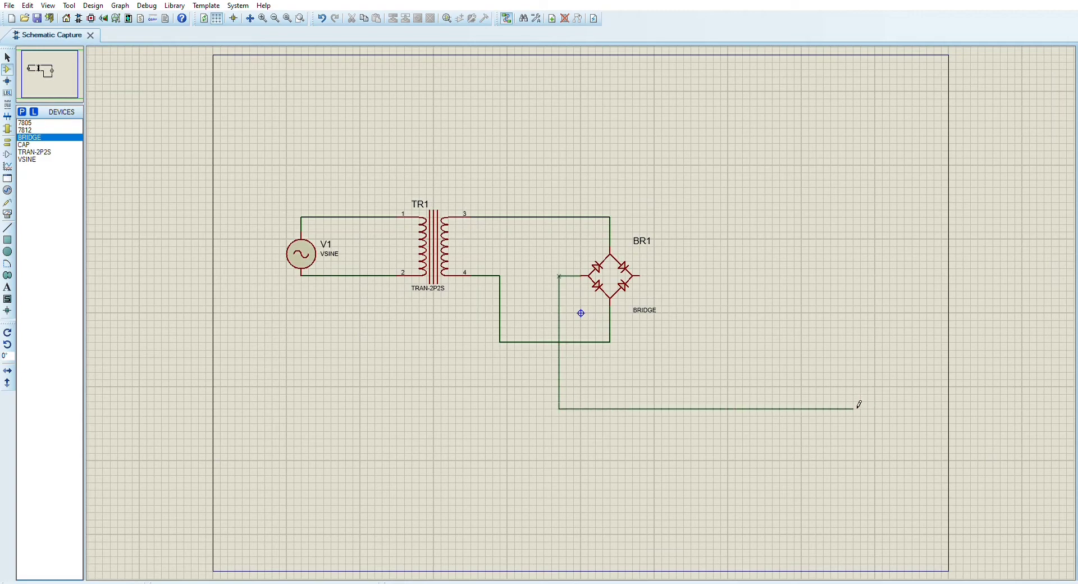
right_click(858, 407)
right_click(783, 435)
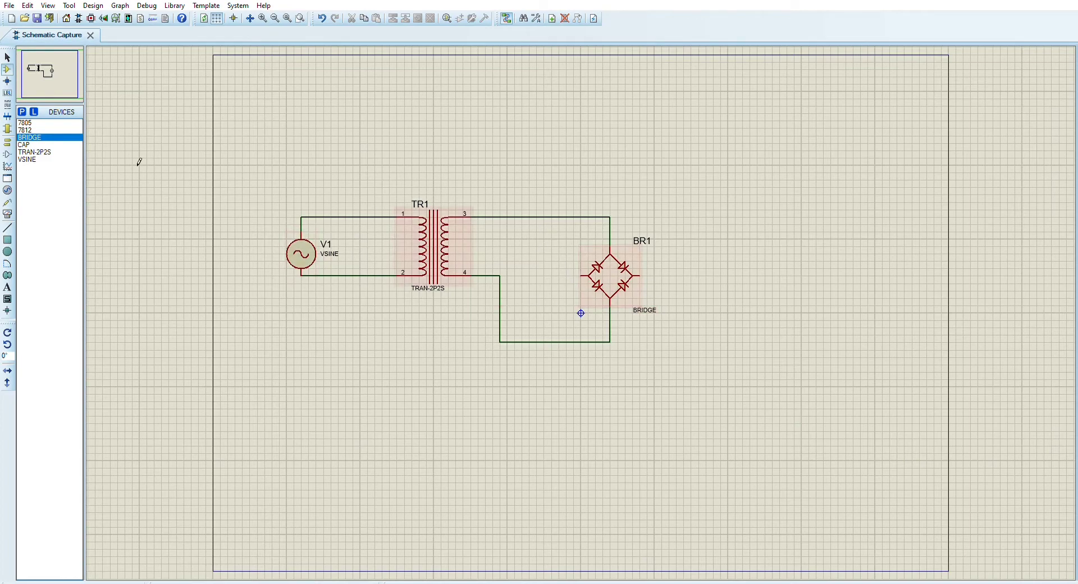
Place three CAP capacitors in a horizontal row to the right of BR1
left_click(33, 123)
left_click(33, 152)
left_click(33, 145)
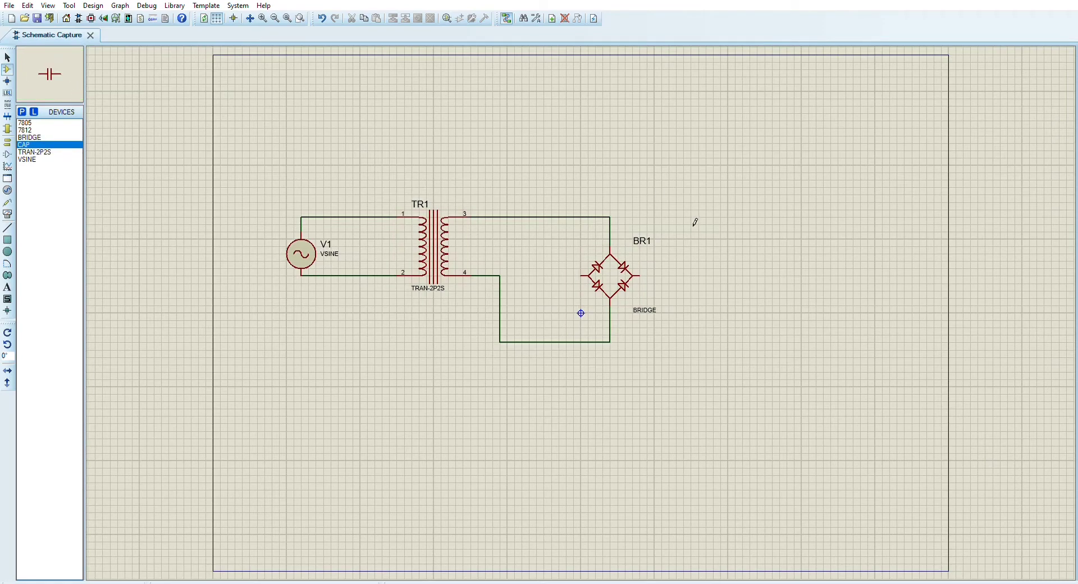
left_click(713, 298)
left_click(698, 313)
left_click(787, 319)
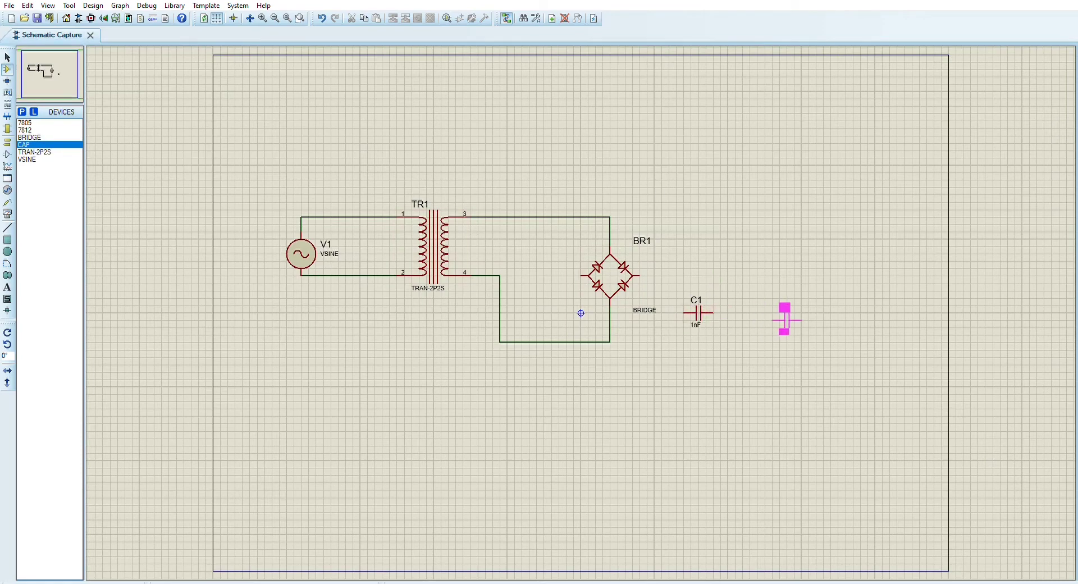
left_click(810, 309)
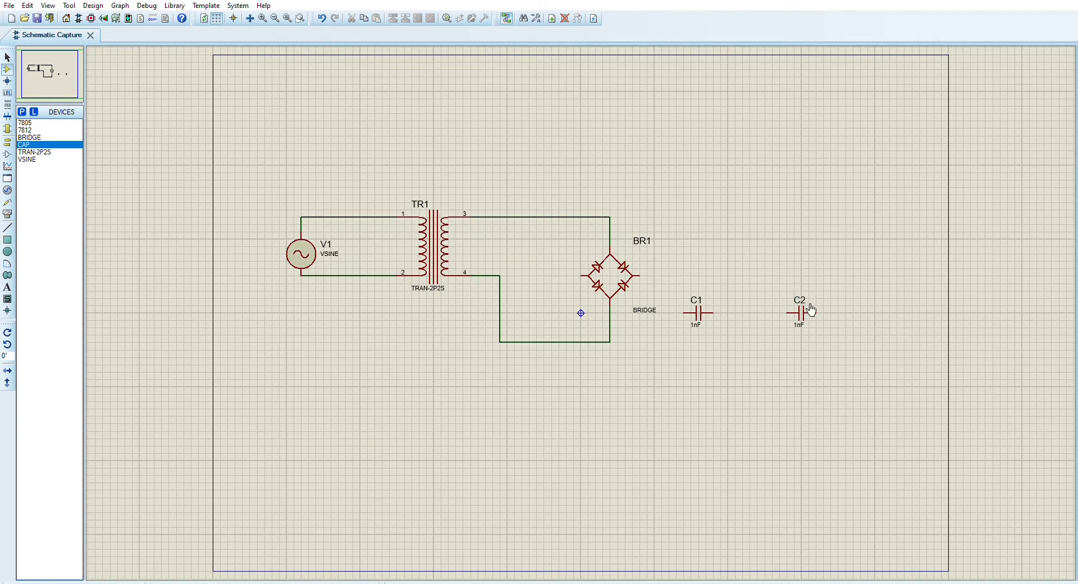
left_click(872, 312)
Shift the whole circuit, including the capacitors, left on the sheet
left_click_drag(272, 173, 949, 364)
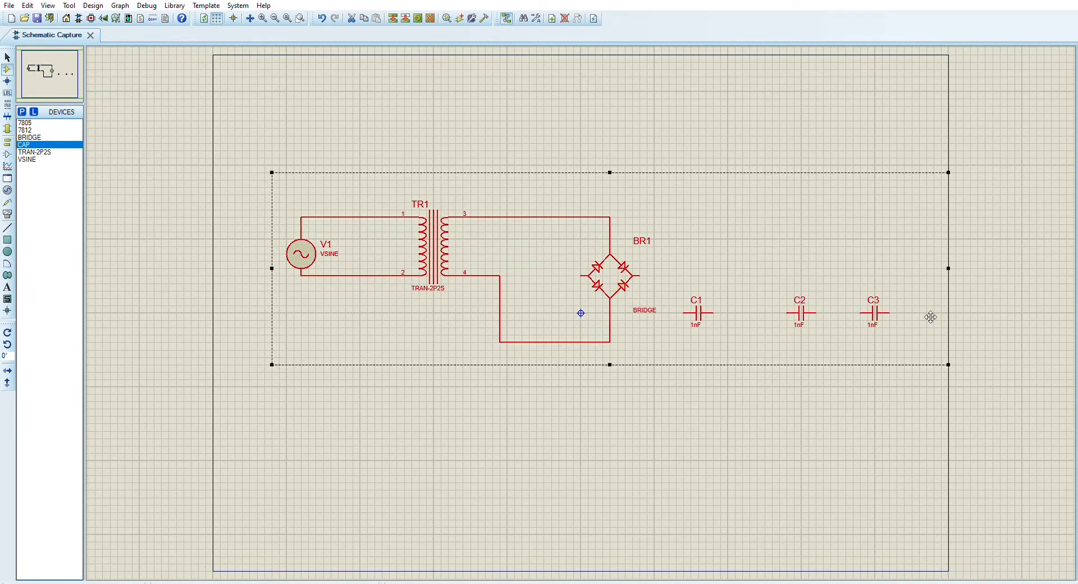
left_click_drag(931, 316, 886, 269)
left_click(793, 136)
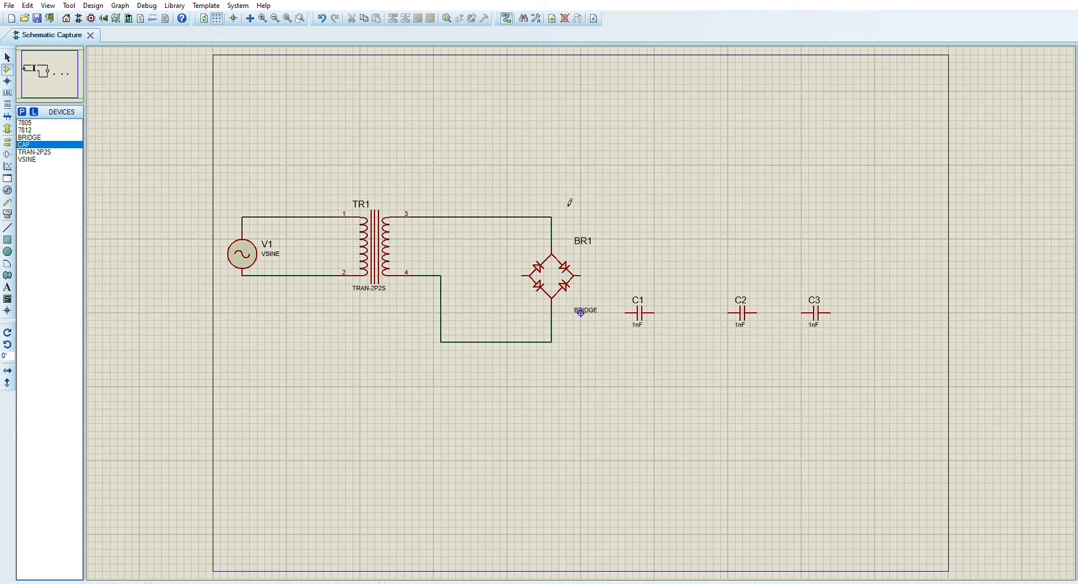
Rotate capacitors C1, C2 and C3 together by 90 degrees clockwise
left_click_drag(654, 218, 522, 365)
right_click(648, 395)
left_click_drag(630, 282, 935, 352)
left_click(877, 323)
left_click_drag(610, 254, 875, 350)
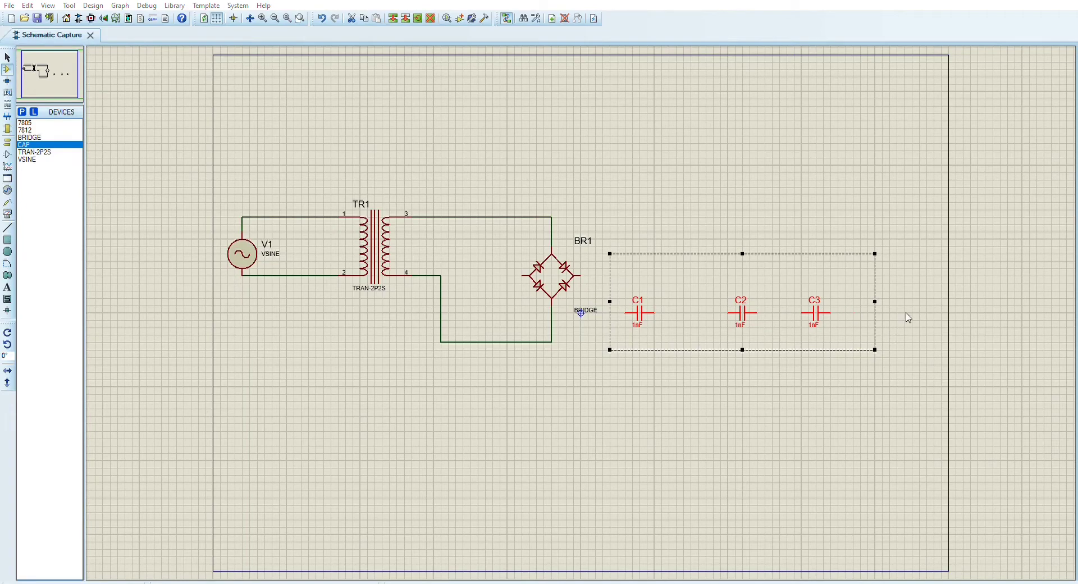
key("KP_Subtract")
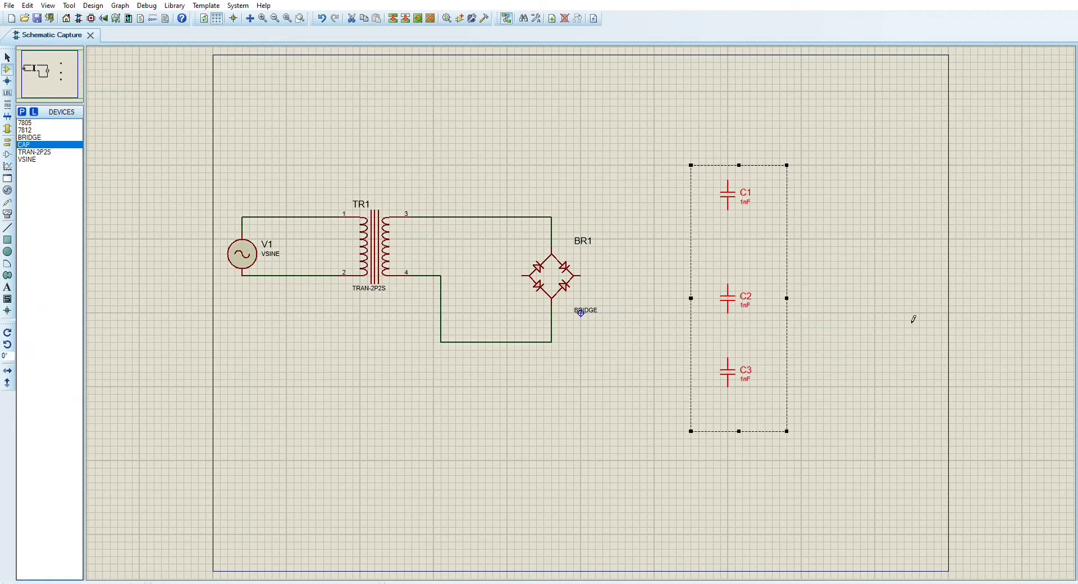
left_click(924, 245)
Arrange the upright capacitors C1, C2 and C3 in a spaced horizontal row to the right of BR1
left_click_drag(731, 193, 661, 305)
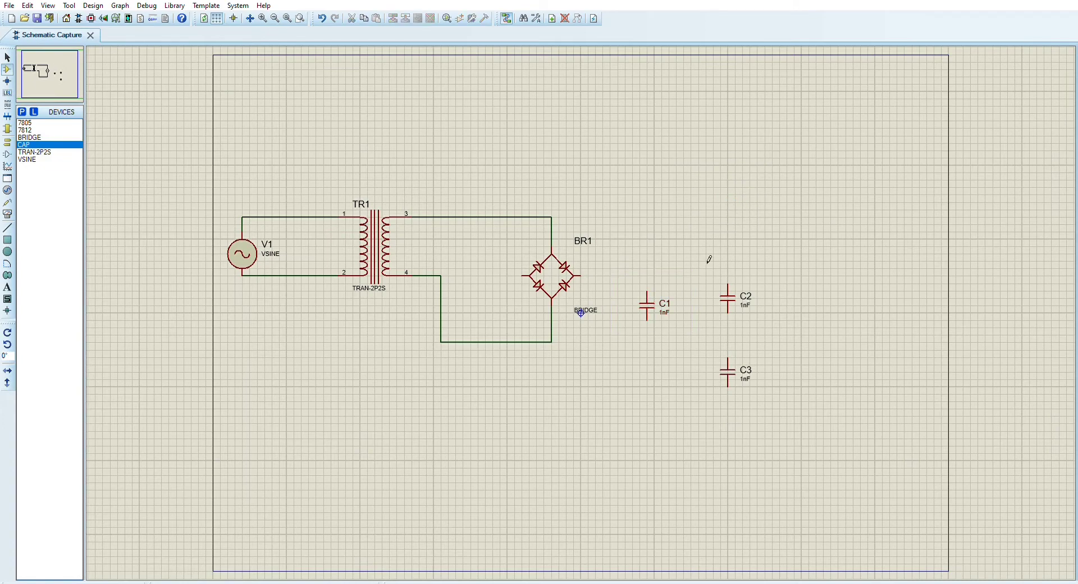
left_click_drag(728, 300, 765, 307)
left_click(724, 370)
left_click_drag(724, 370, 886, 304)
left_click(827, 379)
Wire the left terminal of BR1 to the lower pin of C3 as a common rail beneath the circuit
left_click(524, 275)
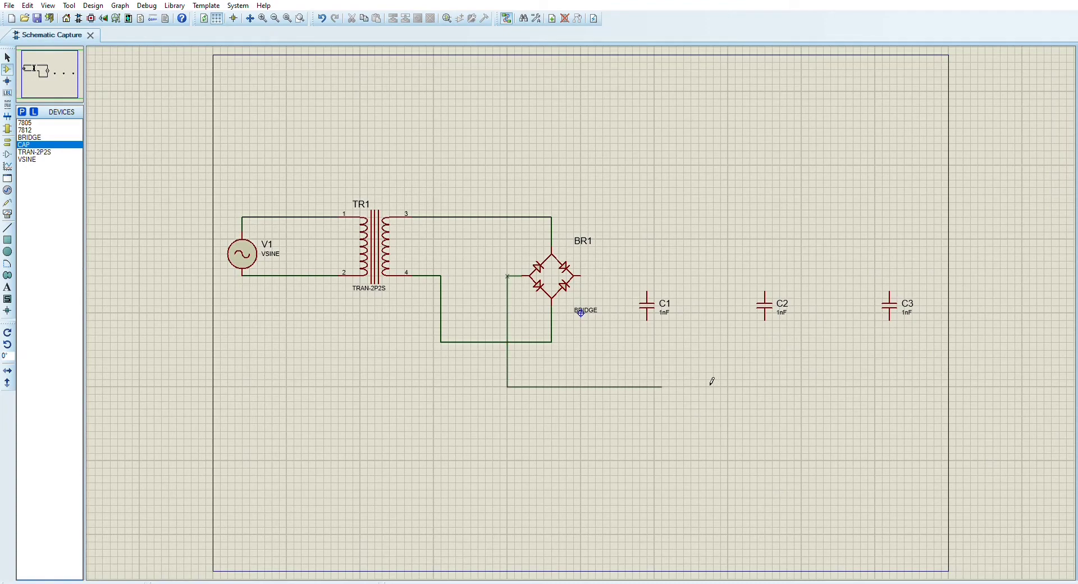
left_click(889, 319)
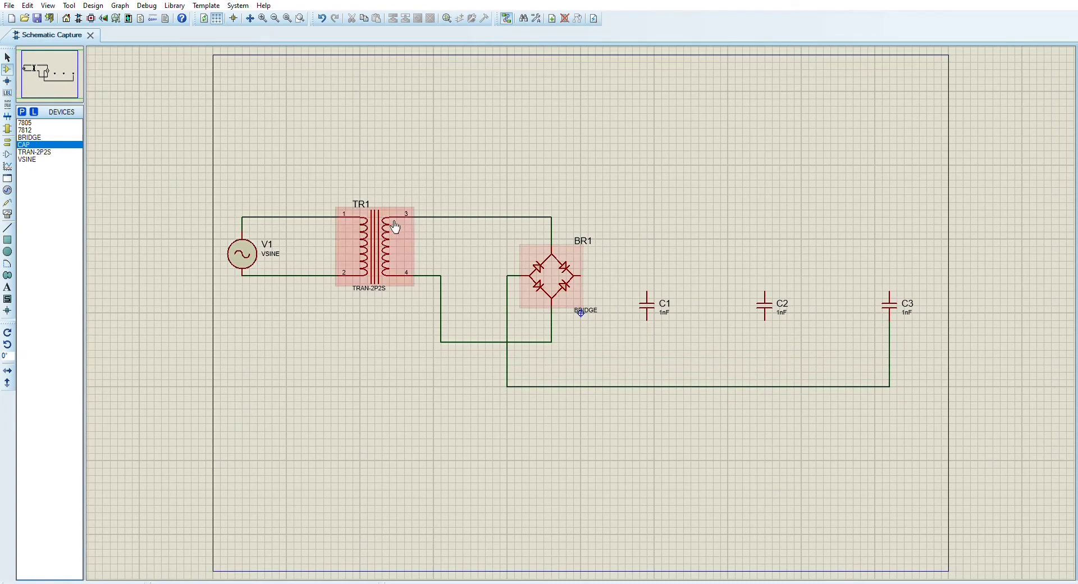
Place a 7812 regulator to the right of BR1 and move C1 down and left, below the regulator's input side
left_click(25, 129)
left_click(687, 216)
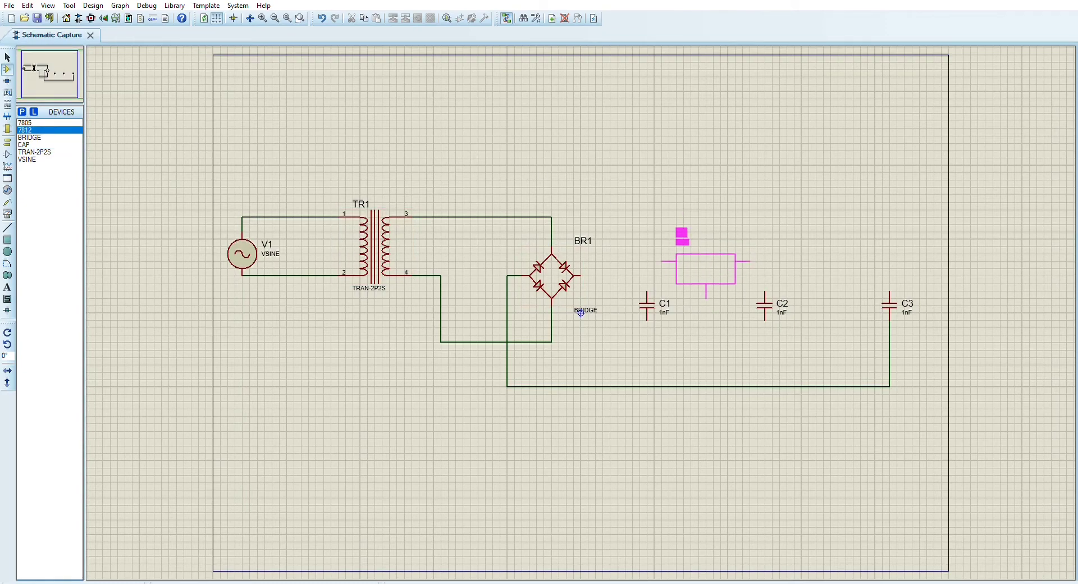
left_click(689, 252)
left_click(670, 312)
left_click_drag(670, 312, 634, 350)
left_click_drag(681, 278, 645, 278)
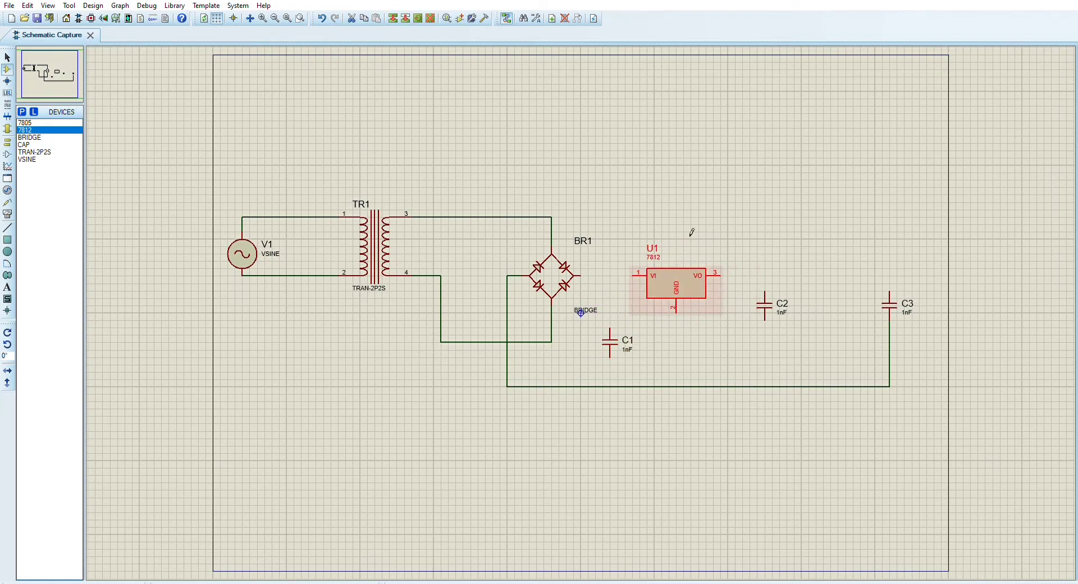
Move C2 down and left, level with C1 on the output side of the 7812
left_click(770, 305)
left_click_drag(770, 306, 740, 336)
left_click(786, 280)
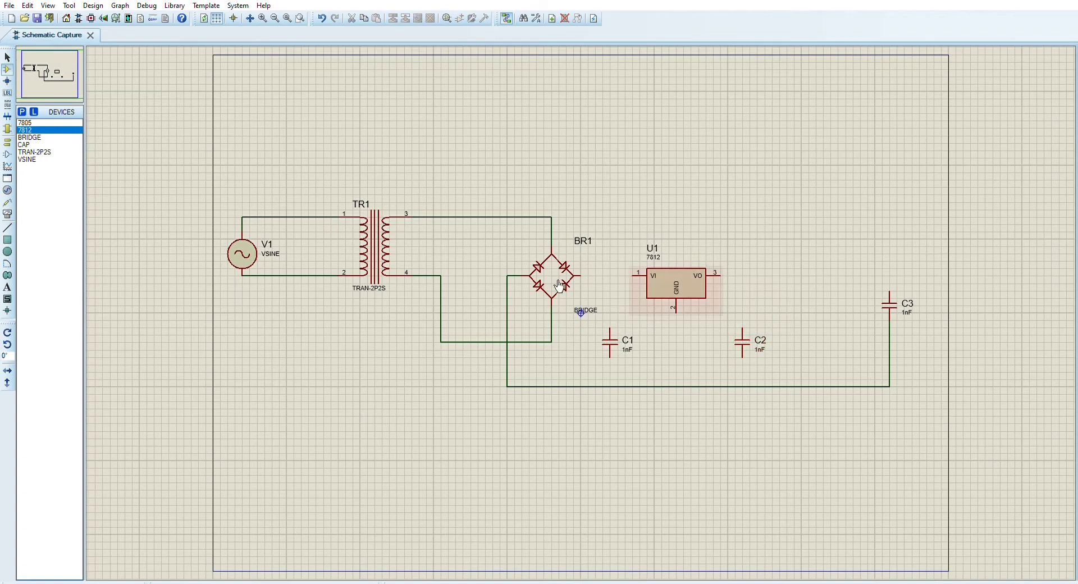
Place a 7805 regulator to the right of the 7812 and move C3 down level with C1 and C2
left_click(42, 123)
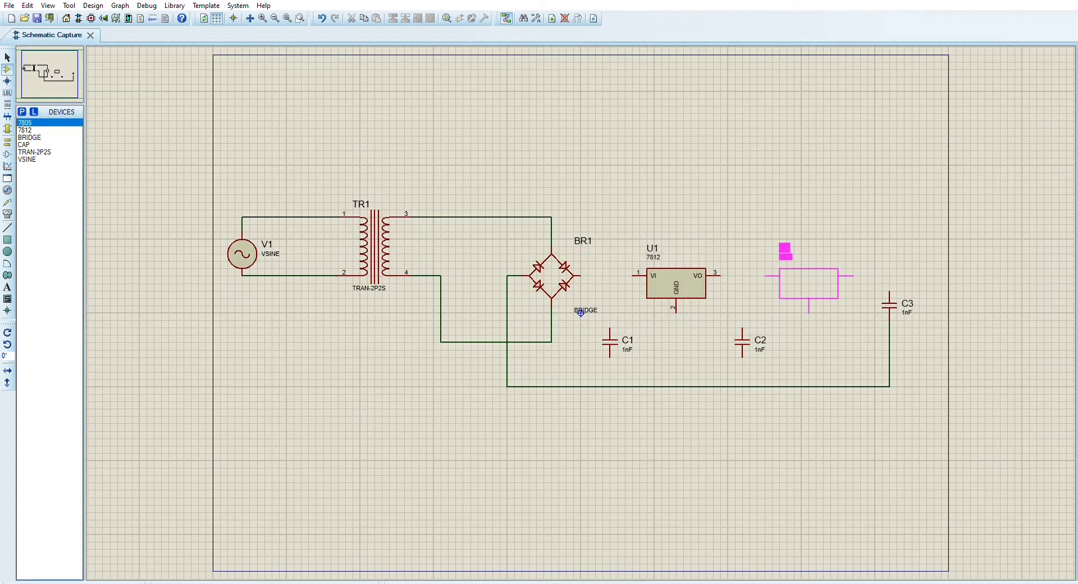
left_click(809, 279)
left_click_drag(897, 276, 890, 335)
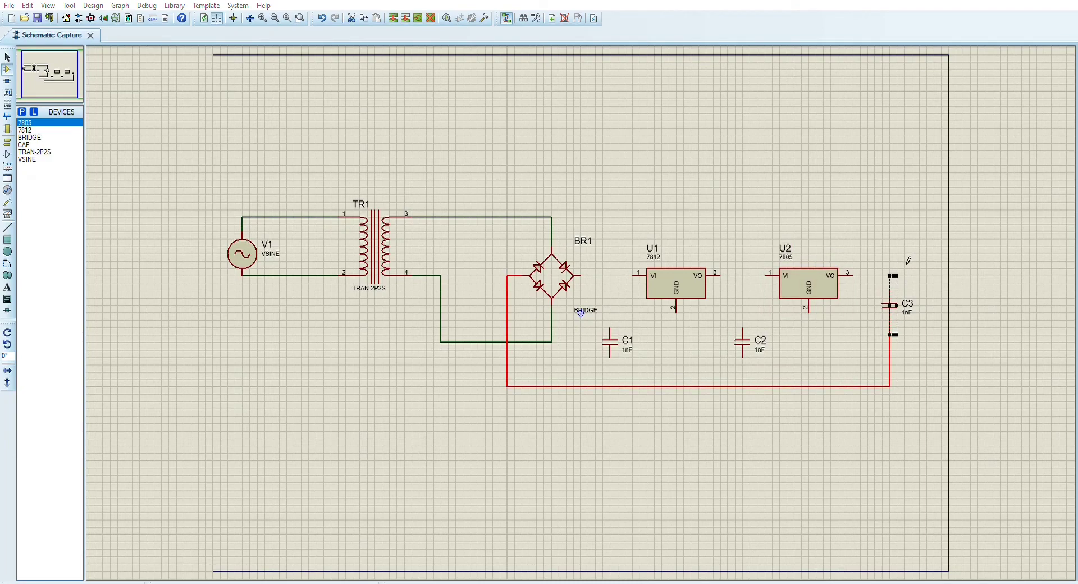
key("ctrl+a")
left_click(895, 248)
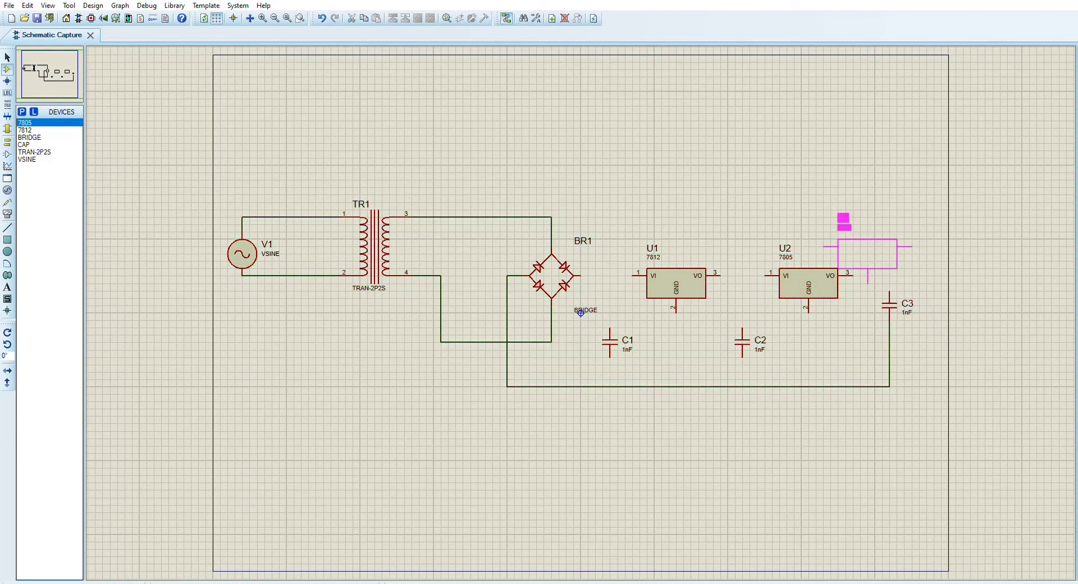
left_click_drag(875, 283, 901, 341)
left_click(938, 297)
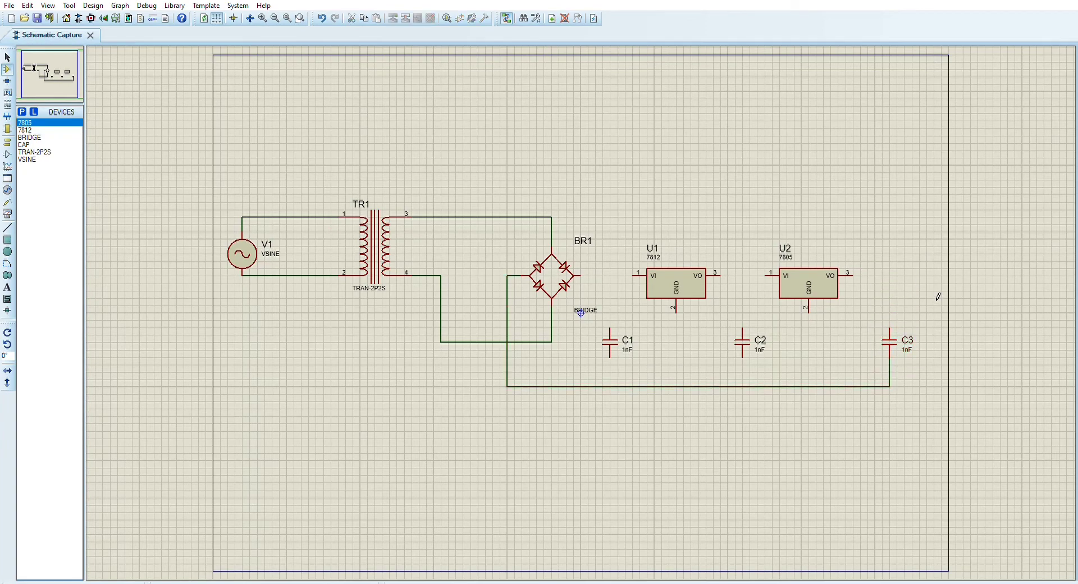
Wire the right terminal of BR1 to U1's VI pin and connect C1 between that wire and the lower rail
left_click(633, 276)
left_click(580, 276)
left_click(610, 330)
left_click(610, 276)
left_click(611, 386)
Wire U1's GND to the lower rail and its VO to U2's VI, with C2 between that connection and the rail
left_click(678, 313)
left_click(678, 386)
left_click(730, 275)
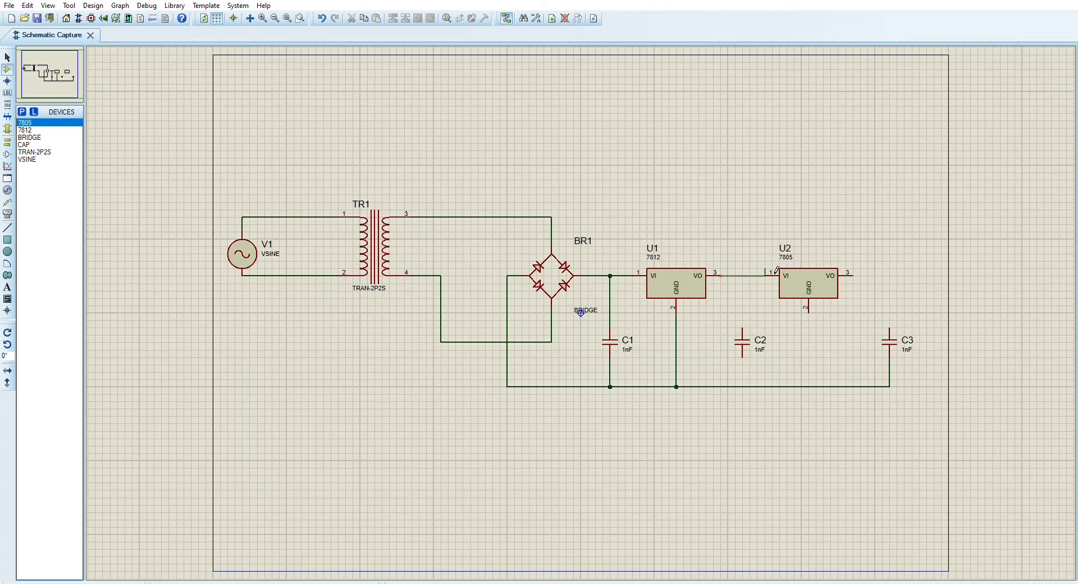
left_click(767, 274)
left_click(751, 329)
left_click(751, 277)
left_click(744, 386)
Delete capacitor C1 with its wires and the leftover junction between BR1 and U1
left_click(610, 332)
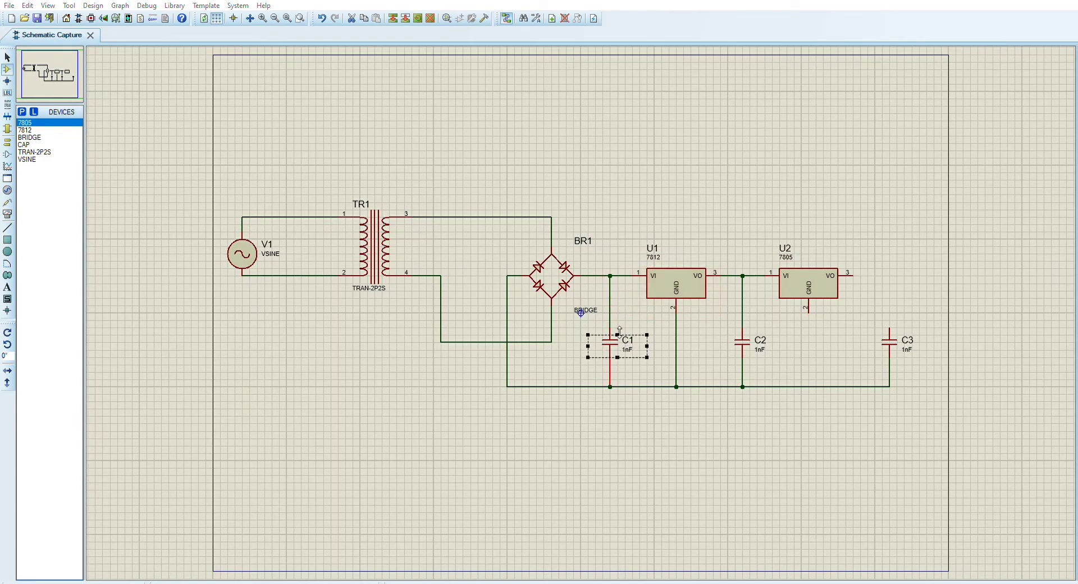
left_click(614, 324)
left_click(616, 331)
key("Delete")
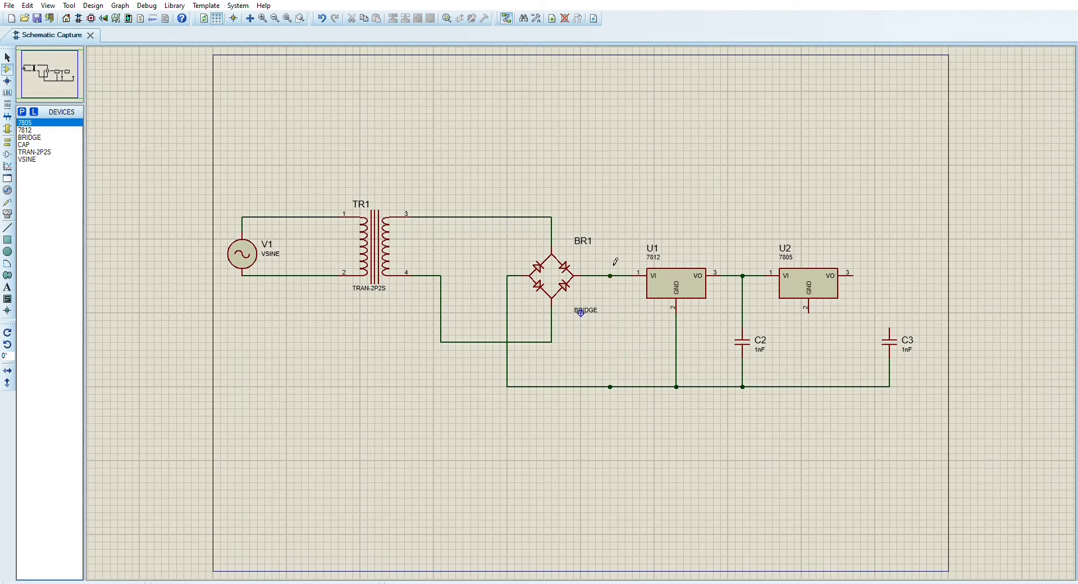
left_click(611, 276)
key("Delete")
Move bridge BR1 left to widen the gap before U1
left_click_drag(603, 194, 484, 384)
left_click_drag(558, 276, 518, 278)
left_click(619, 169)
Place two CAP capacitors below the circuit and rotate both 90 degrees clockwise
left_click(56, 144)
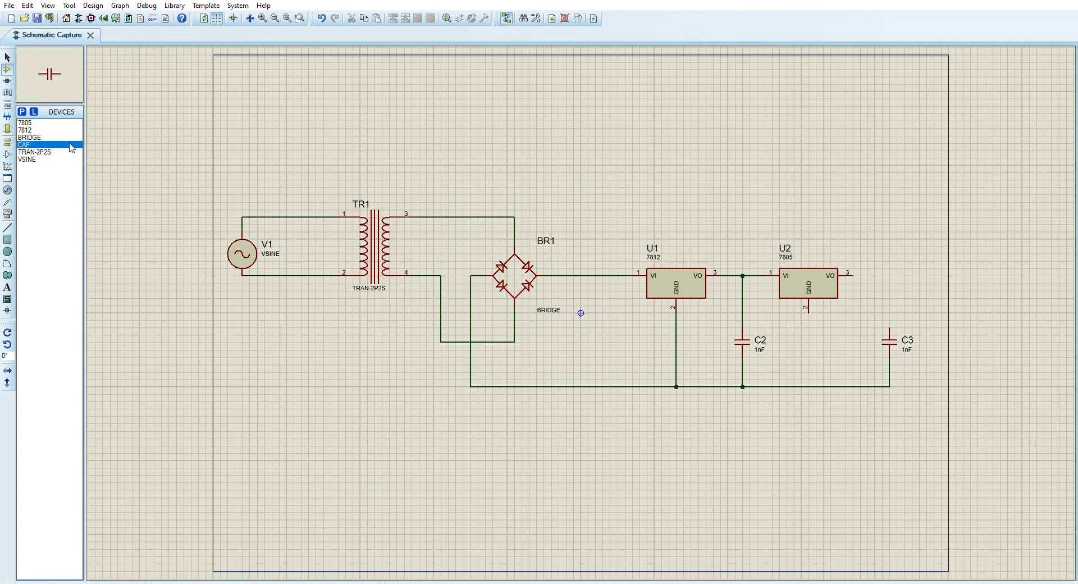
left_click(558, 453)
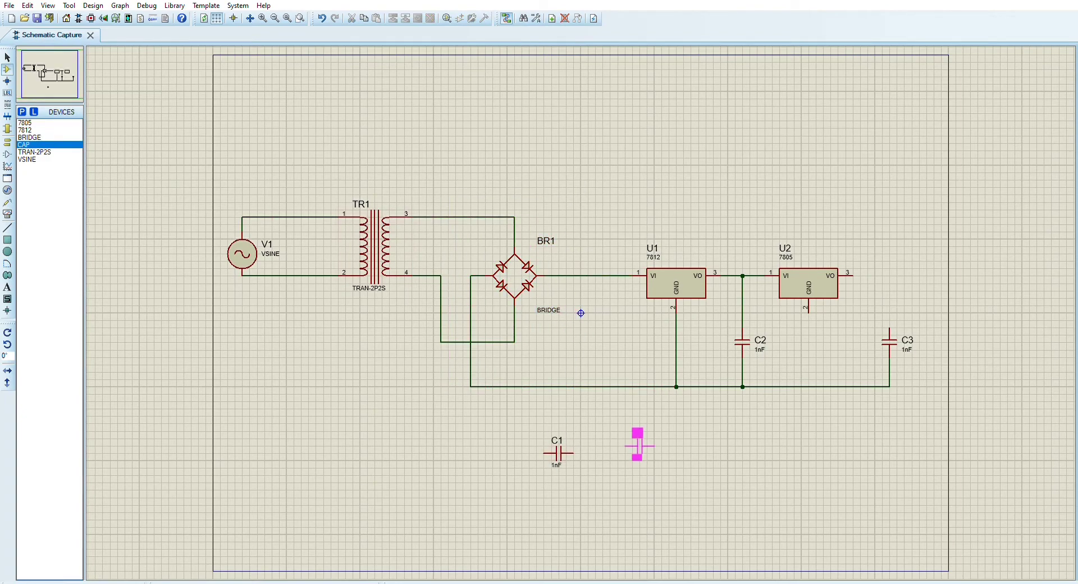
left_click(639, 453)
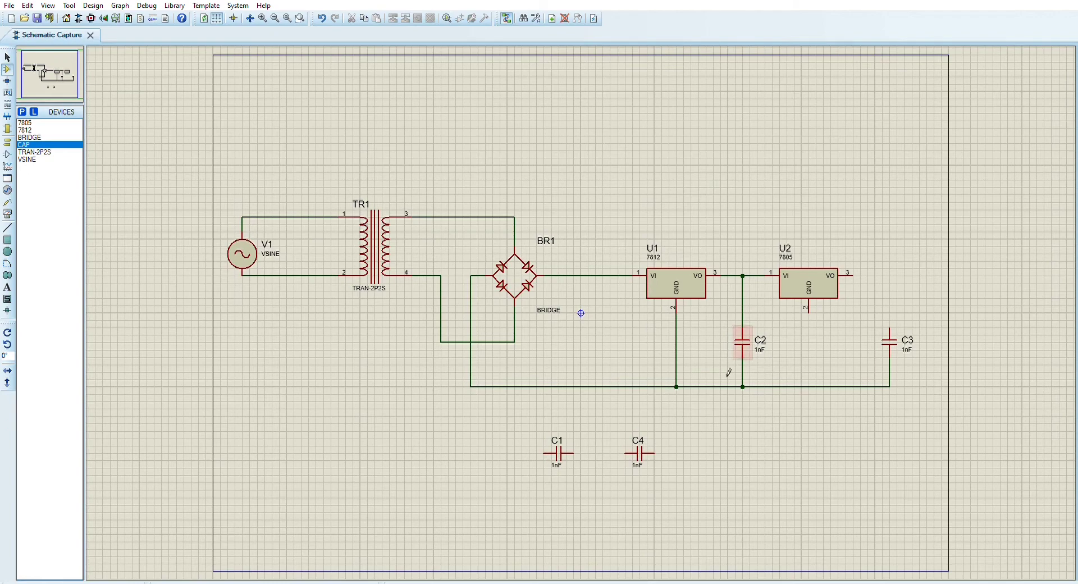
left_click_drag(529, 432, 582, 475)
left_click_drag(500, 424, 750, 498)
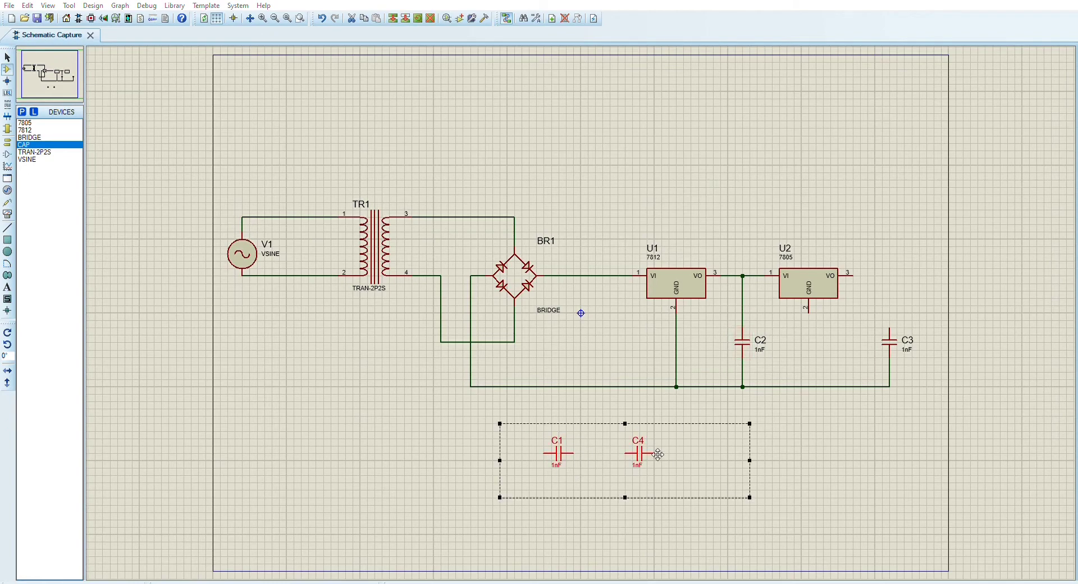
key("KP_Subtract")
Position the two new capacitors C1 and C4 side by side above the lower rail, between BR1 and U1
left_click_drag(639, 395, 558, 343)
left_click(572, 433)
left_click(572, 432)
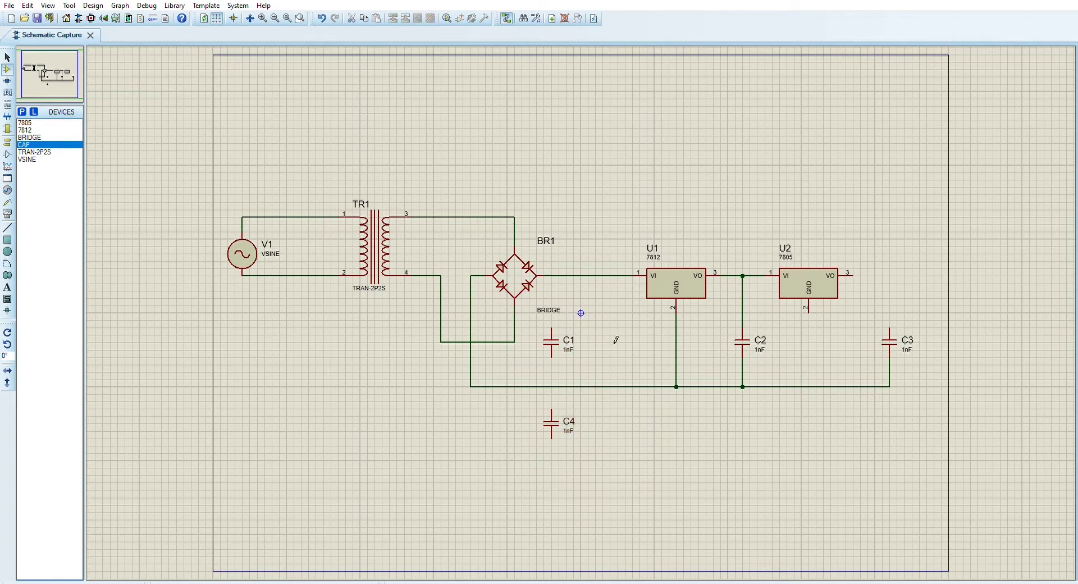
mouse_move(563, 425)
left_mouse_down()
mouse_move(616, 344)
mouse_move(617, 353)
mouse_move(616, 344)
mouse_move(569, 341)
mouse_move(578, 339)
left_mouse_up()
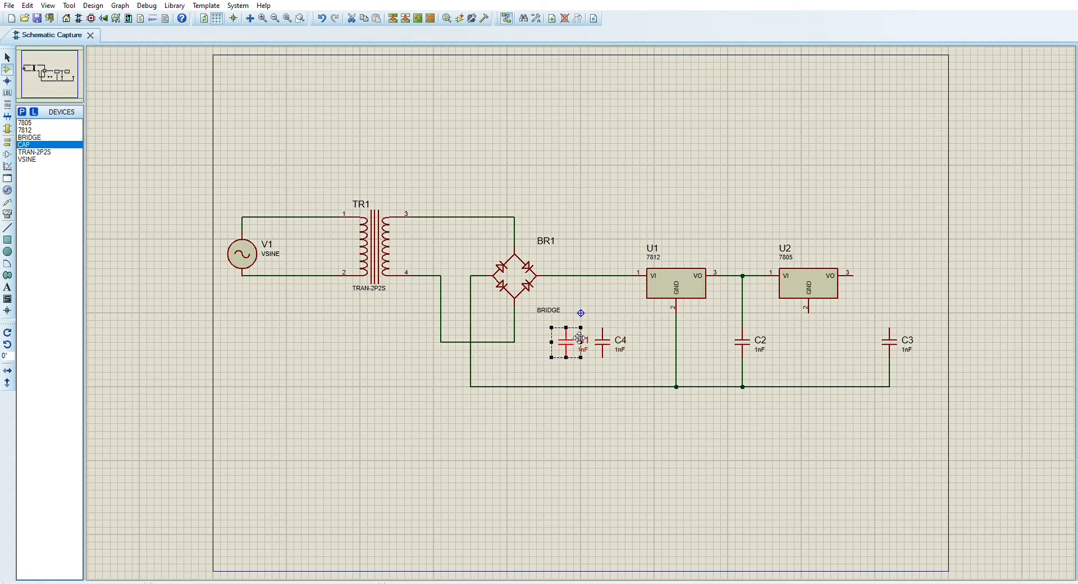
Wire capacitors C1 and C4 between the bridge's positive output line and the lower rail
left_click(572, 325)
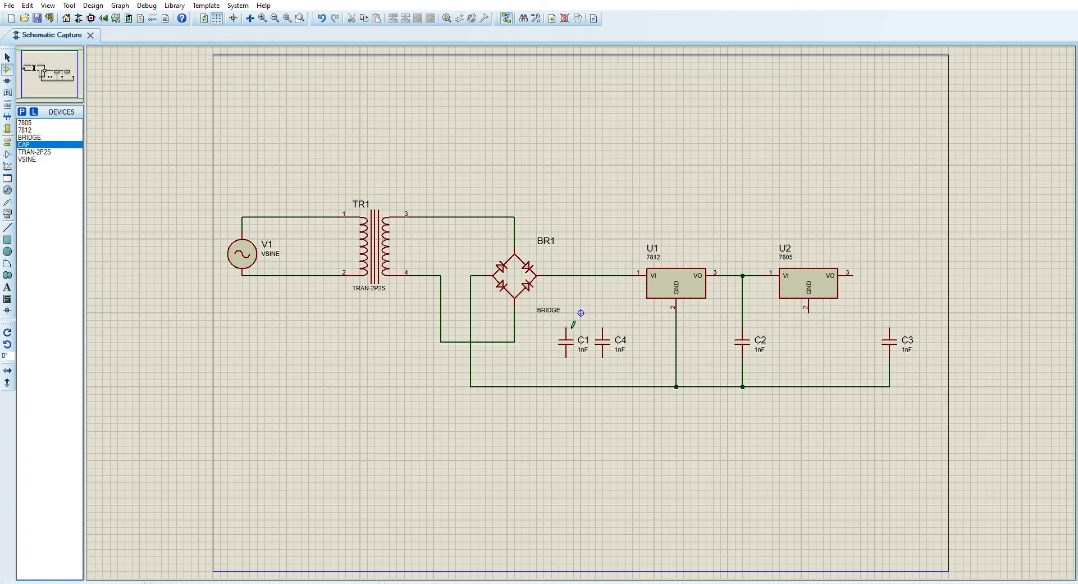
left_click(567, 276)
left_click(567, 357)
left_click(567, 386)
left_click(602, 328)
left_click(602, 276)
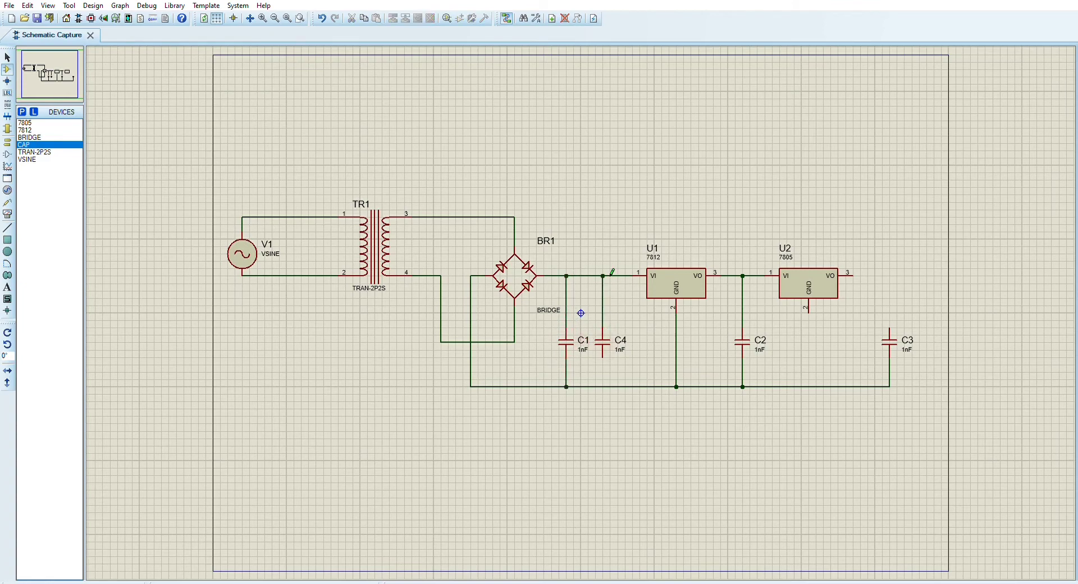
left_click(602, 358)
left_click(610, 387)
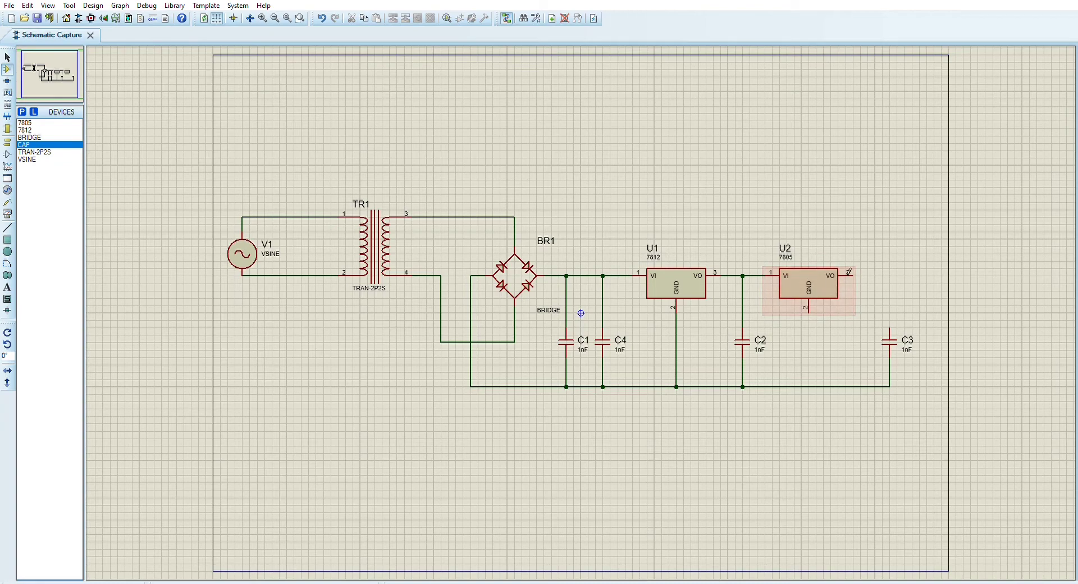
Set the value of C1 to 2200uF and the values of C4 and C2 to 100nF
left_click(574, 330)
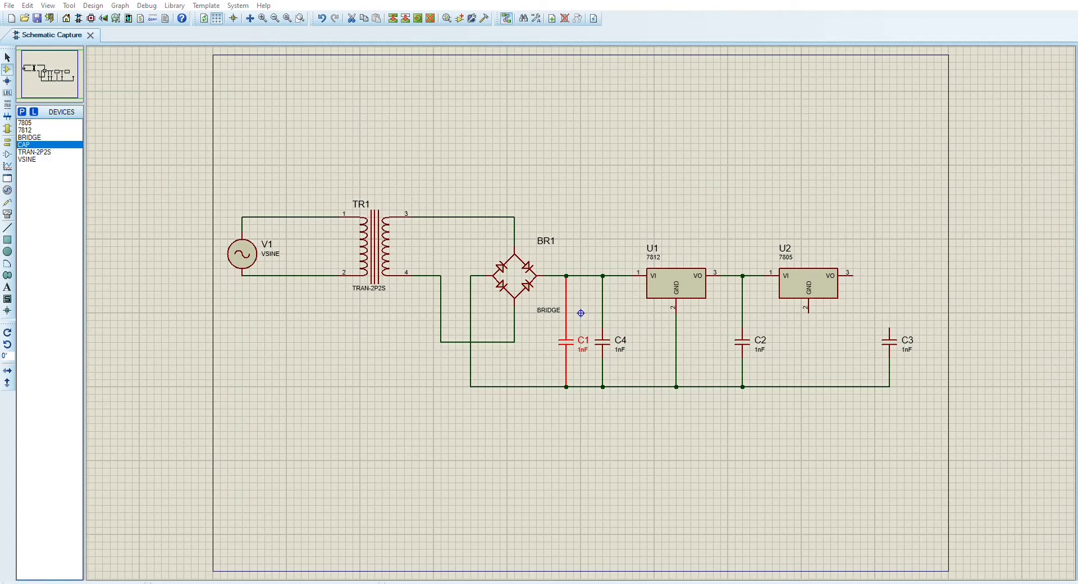
double_click(619, 340)
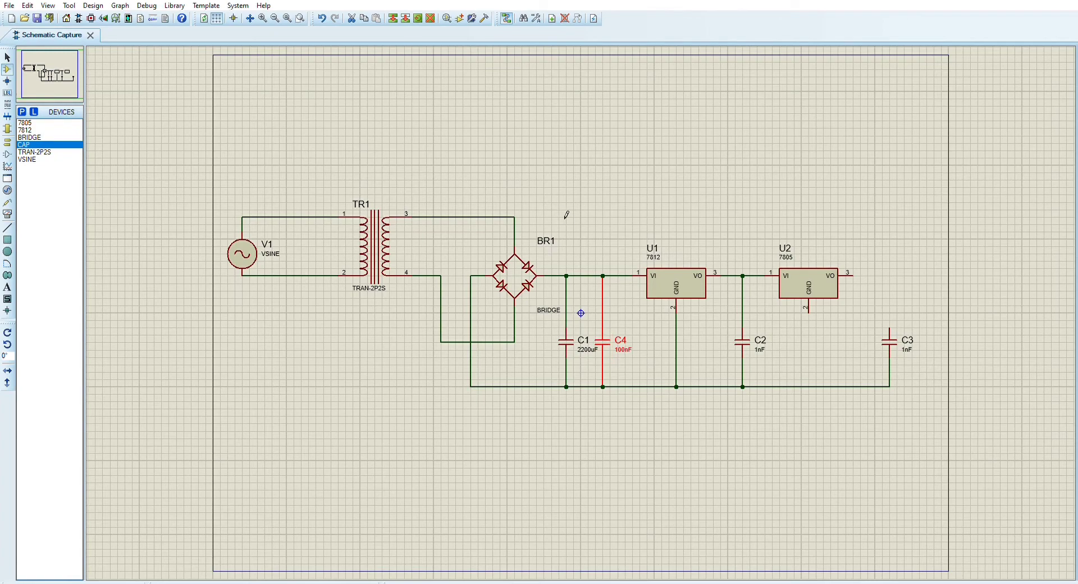
left_click(747, 343)
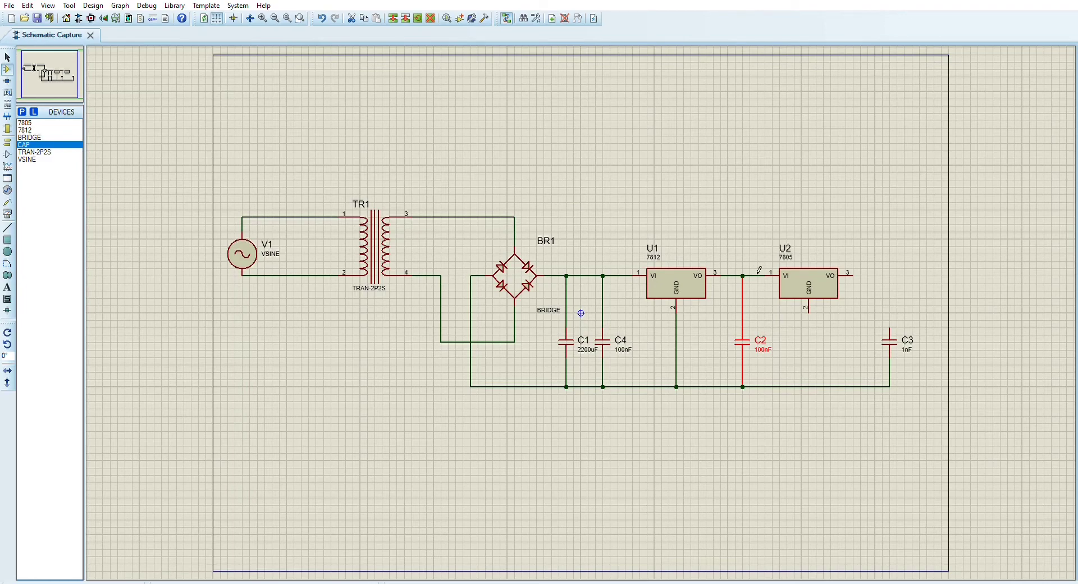
Wire U2's GND pin to the lower rail and its VO output to the upper end of C3
left_click(816, 386)
left_click(891, 330)
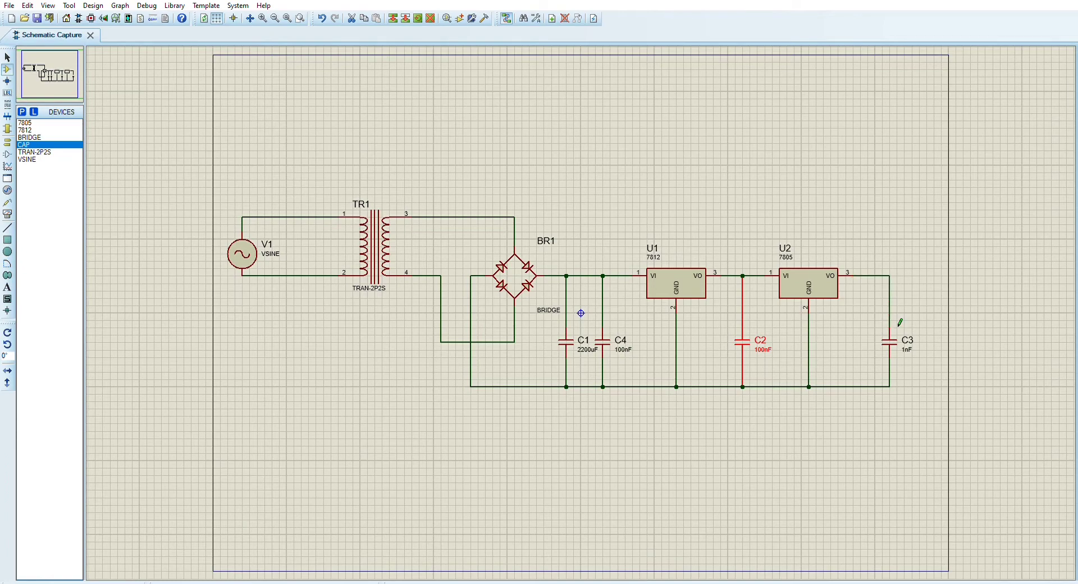
left_click(7, 128)
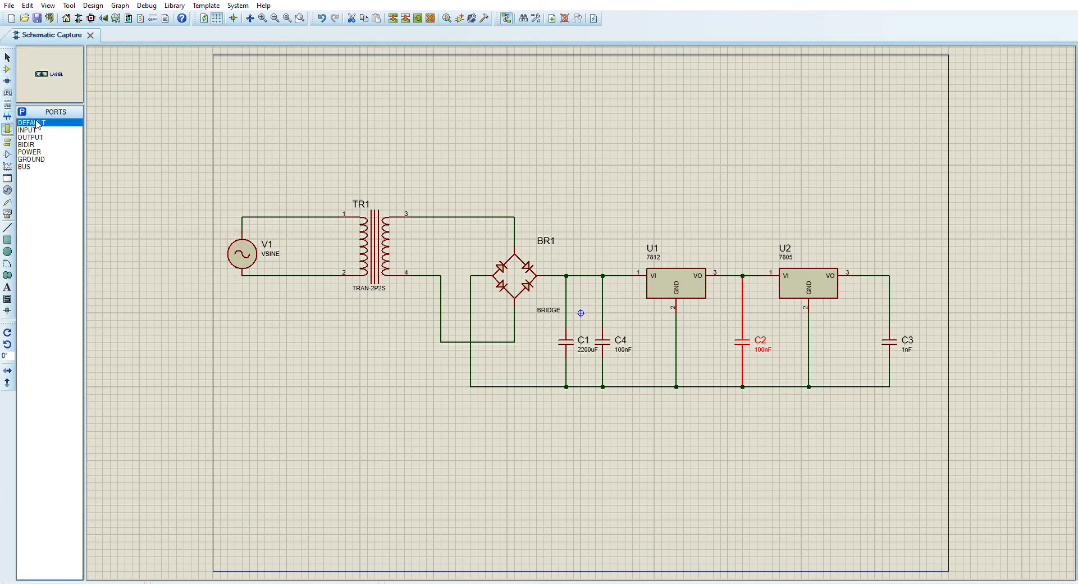
left_click(34, 129)
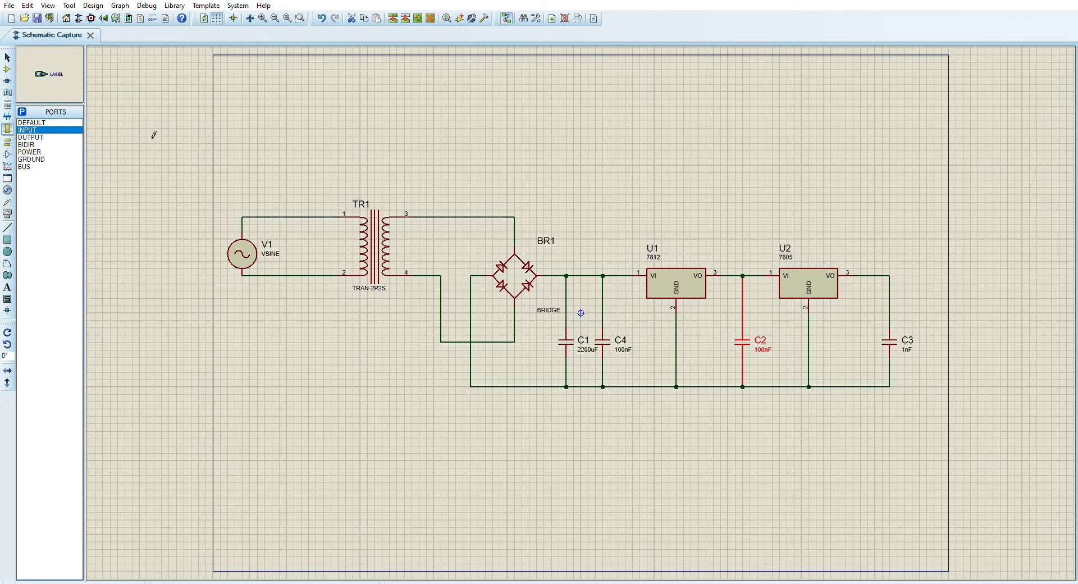
left_click(753, 227)
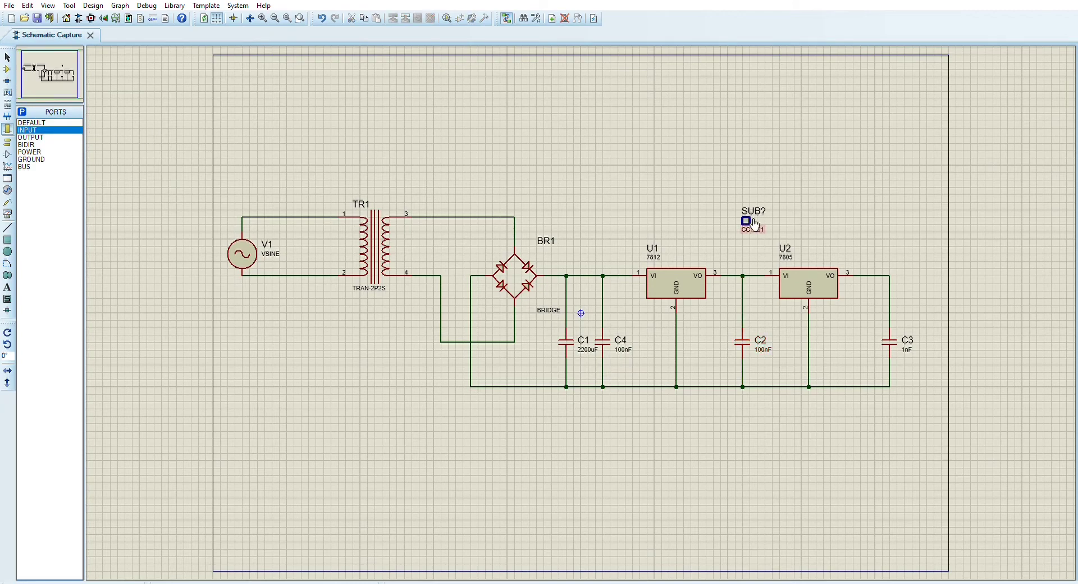
mouse_move(728, 195)
left_mouse_down()
mouse_move(794, 253)
mouse_move(788, 232)
left_mouse_up()
key("Delete")
left_click(747, 221)
key("Delete")
left_click(44, 127)
left_click_drag(597, 120, 766, 173)
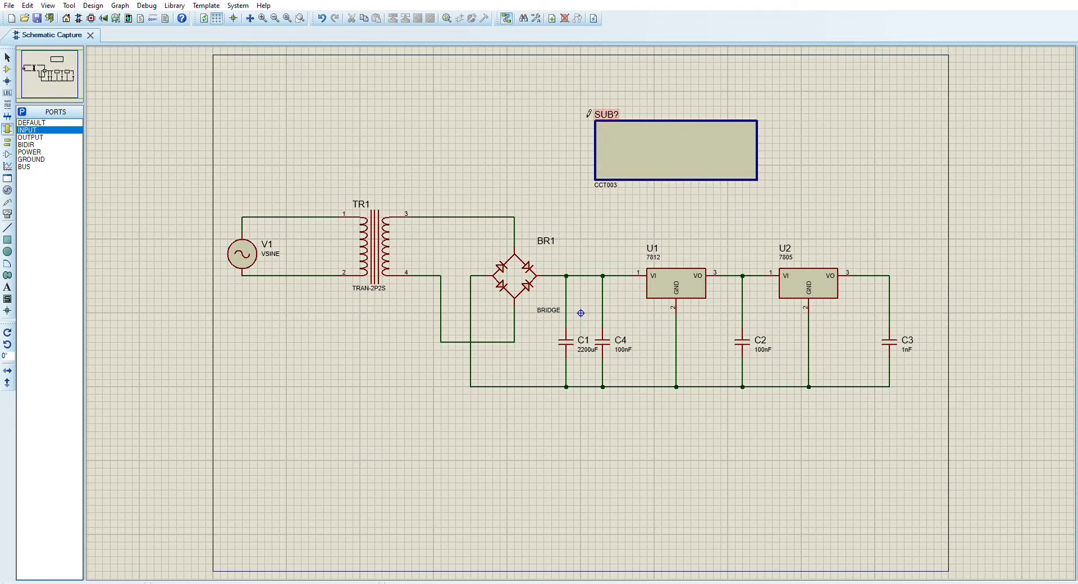
key("Delete")
left_click(38, 145)
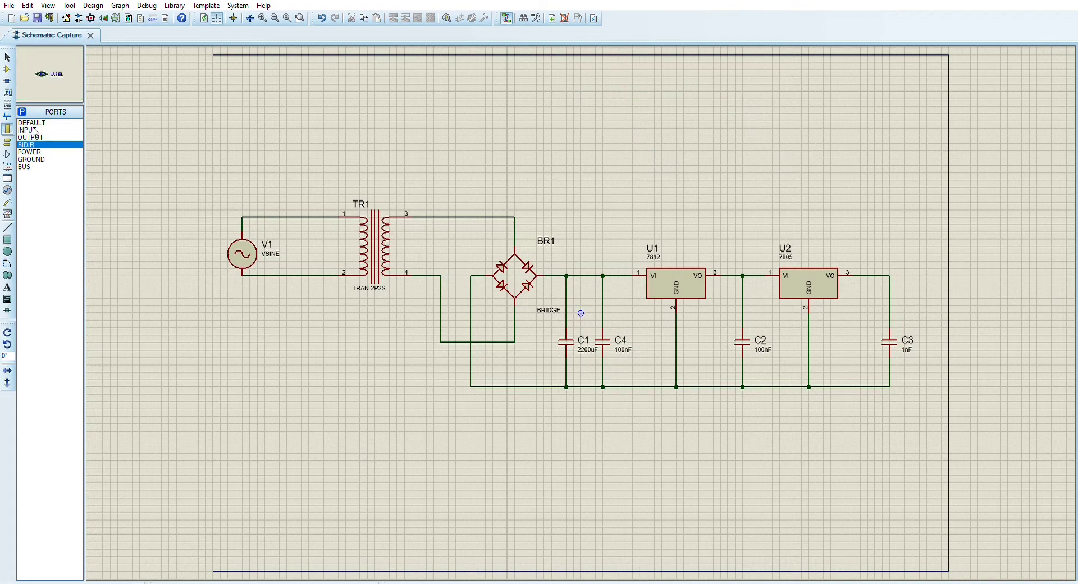
left_click(35, 137)
left_click(36, 144)
key("Down")
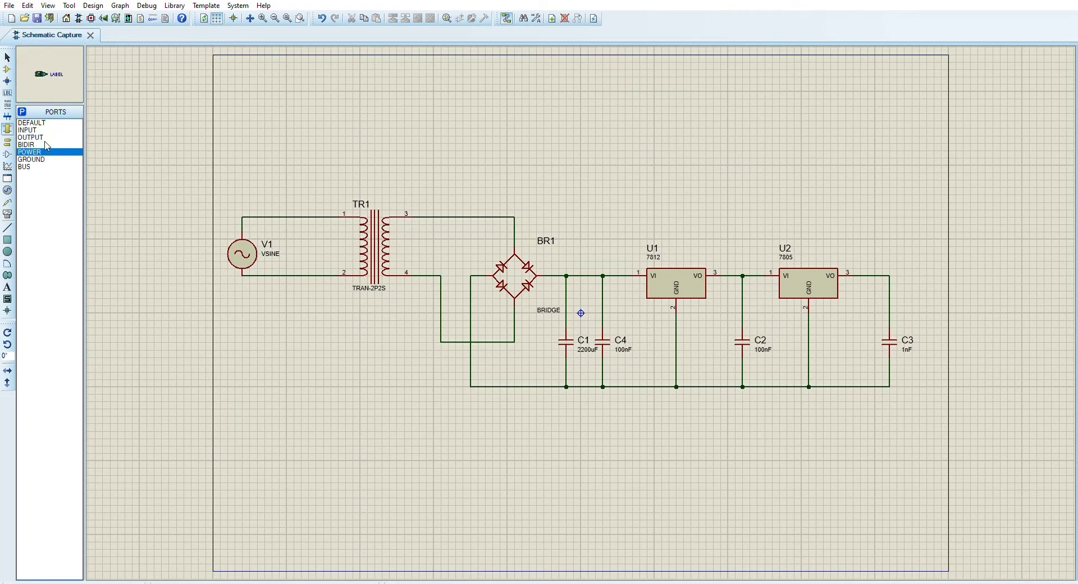
left_click_drag(676, 150, 728, 180)
left_click_drag(669, 129, 729, 178)
key("Delete")
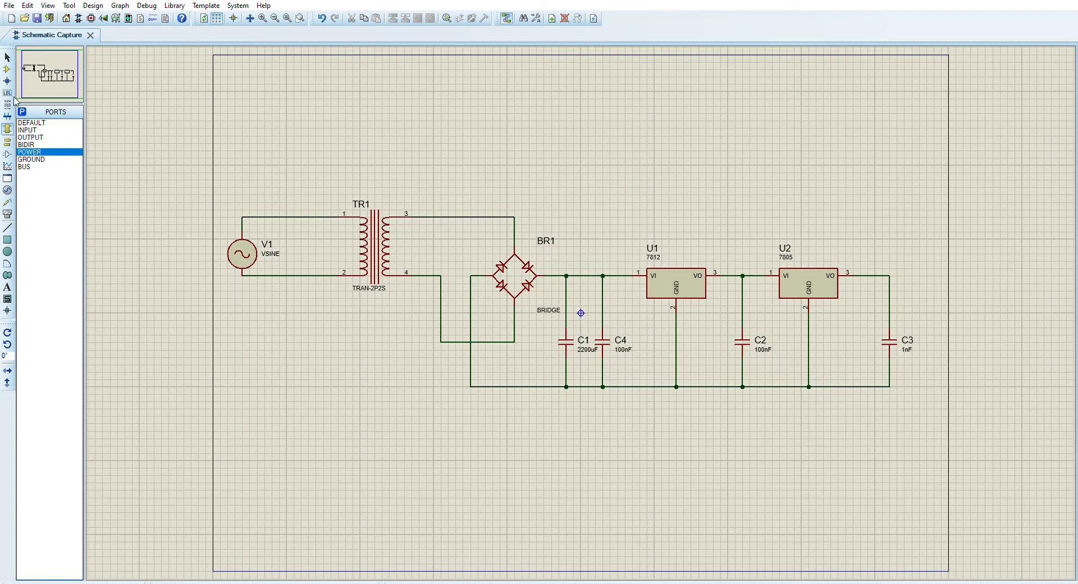
left_click(31, 123)
key("Down")
left_click_drag(621, 90, 732, 219)
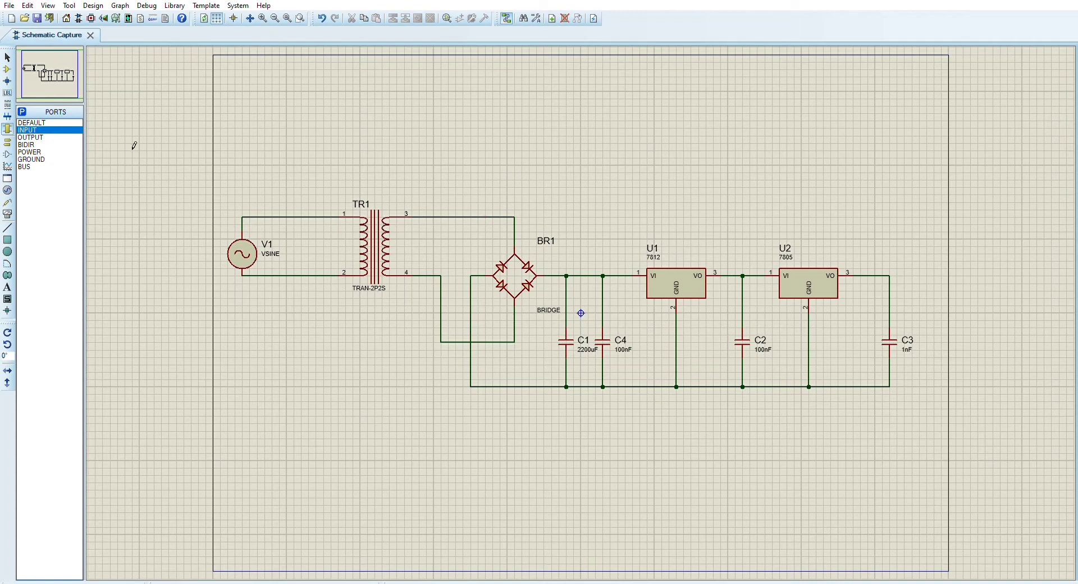
left_click(35, 144)
left_click(36, 123)
left_click(37, 130)
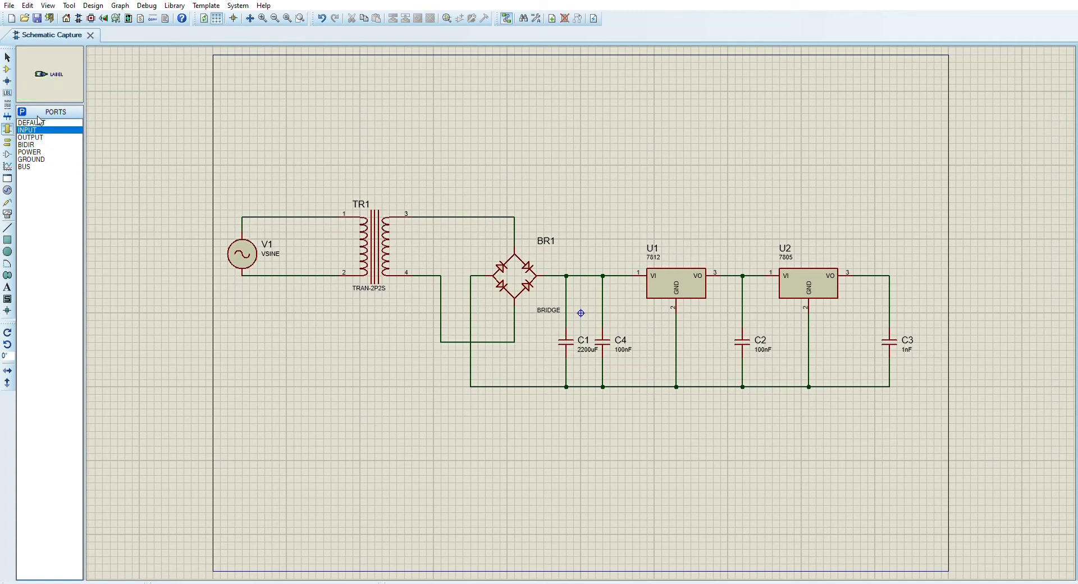
left_click(523, 216)
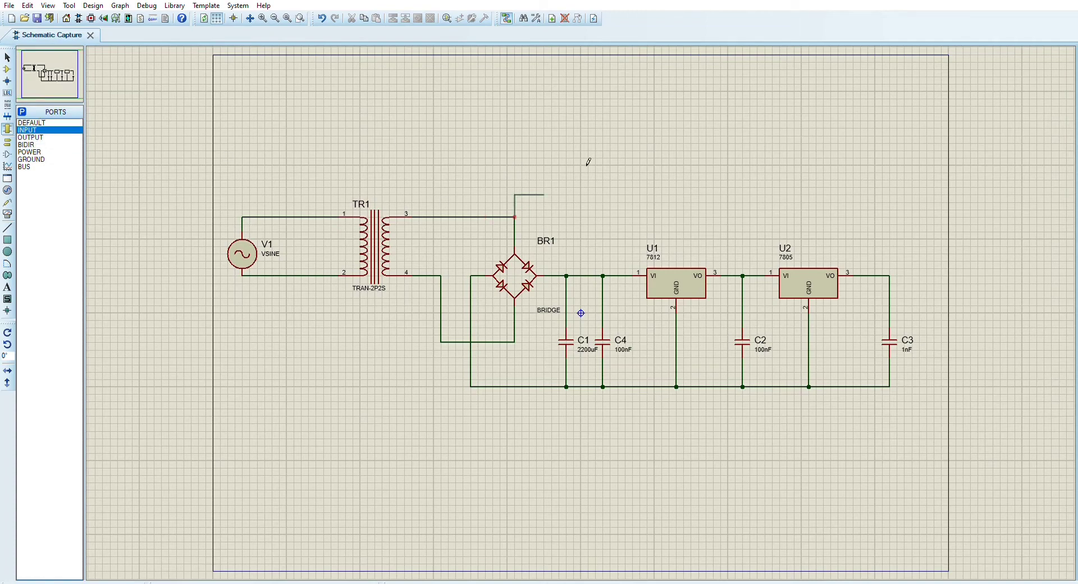
right_click(661, 121)
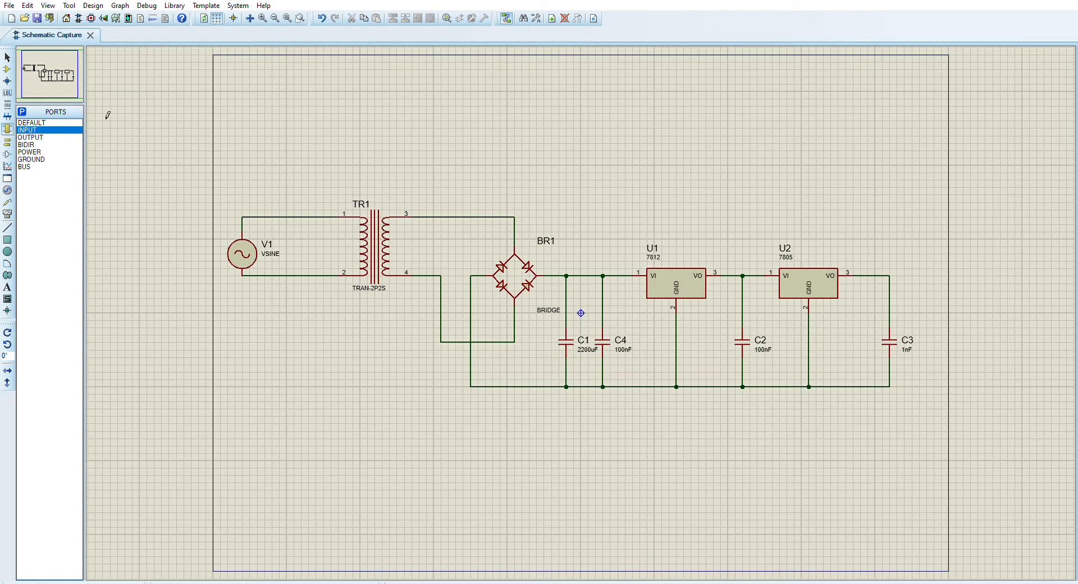
Place an INPUT terminal pointing down above C2, labelled 12v, and wire it to the node between U1 and U2
left_click(6, 141)
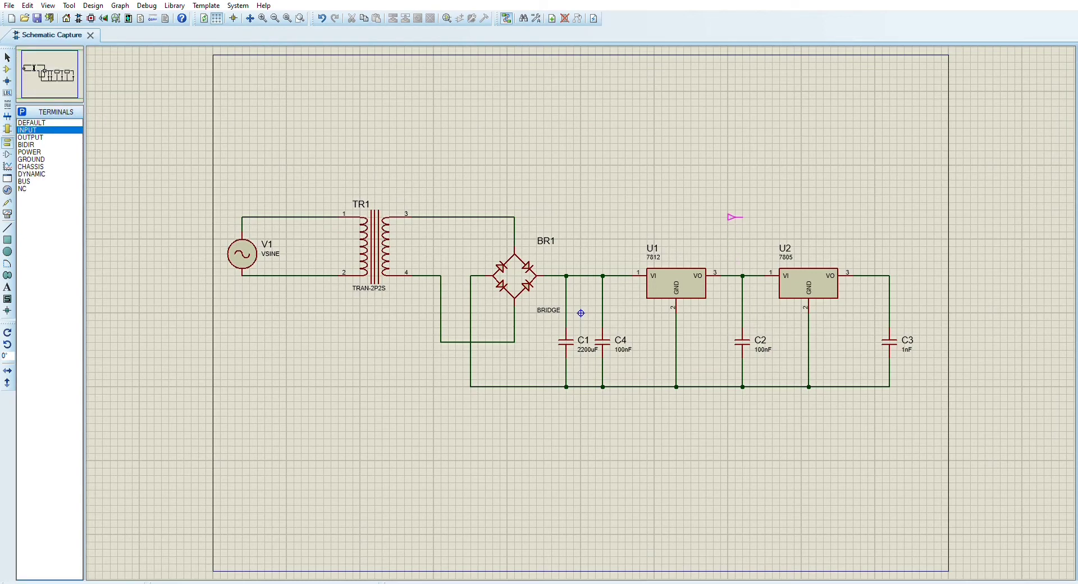
left_click(730, 217)
key("KP_Subtract")
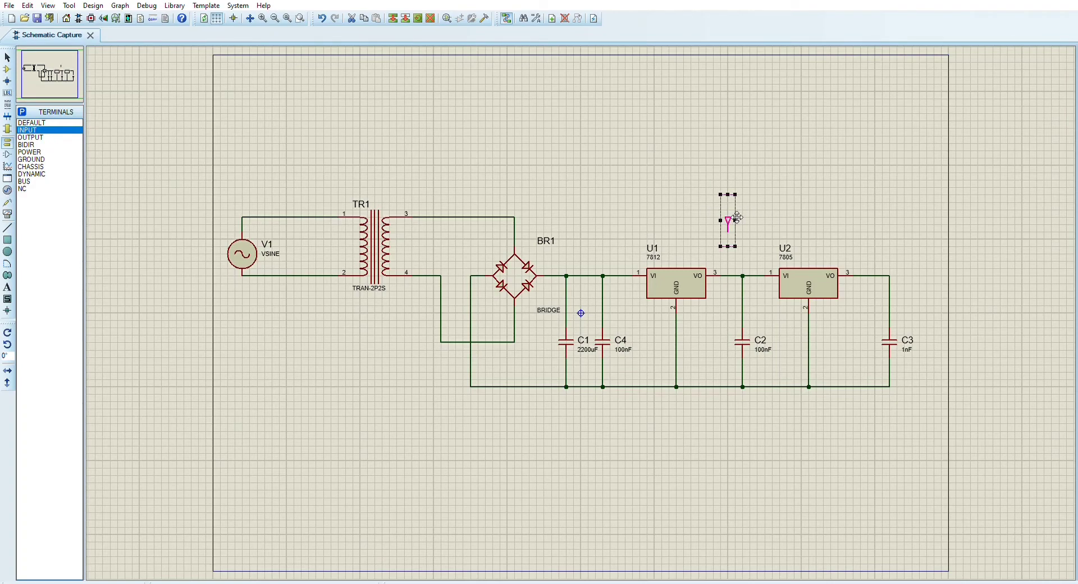
left_click_drag(734, 219, 747, 220)
left_click(770, 208)
left_click(747, 232)
left_click(750, 275)
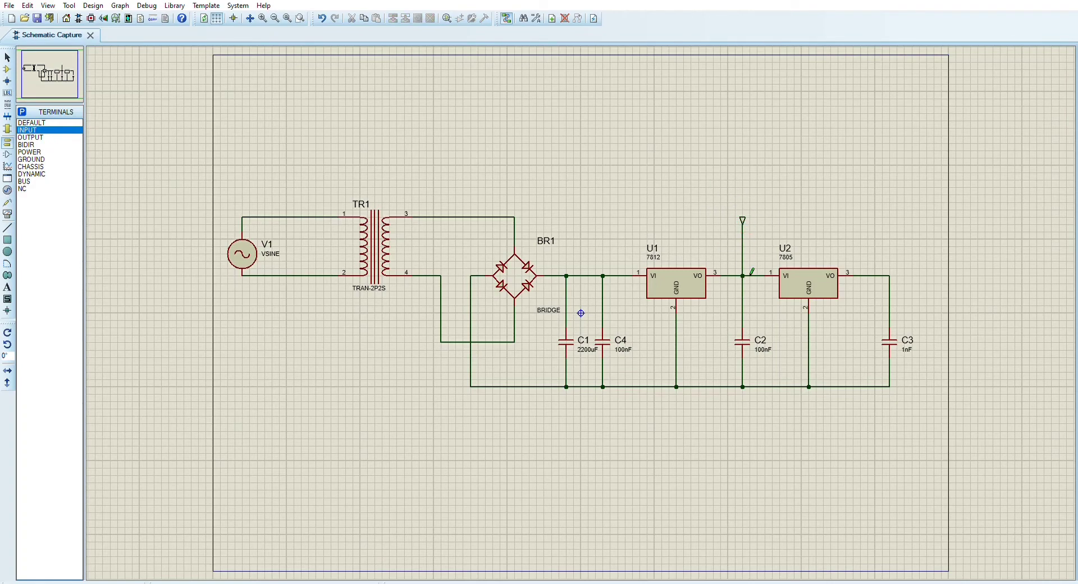
left_click(746, 217)
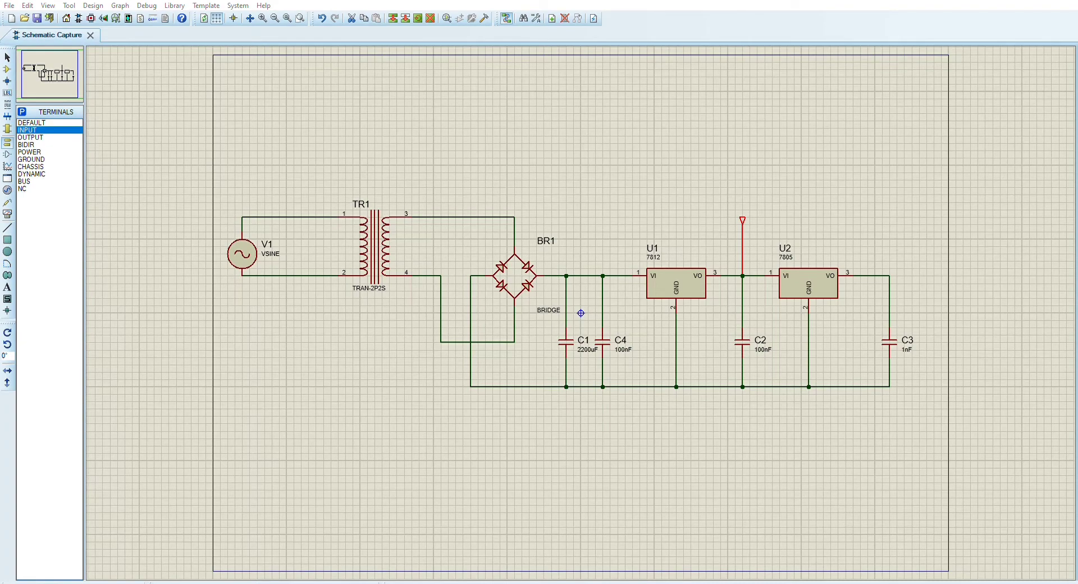
Place a second INPUT terminal facing U2's output to the right of C3 and wire it to the output corner above C3
left_click(933, 250)
left_click(934, 276)
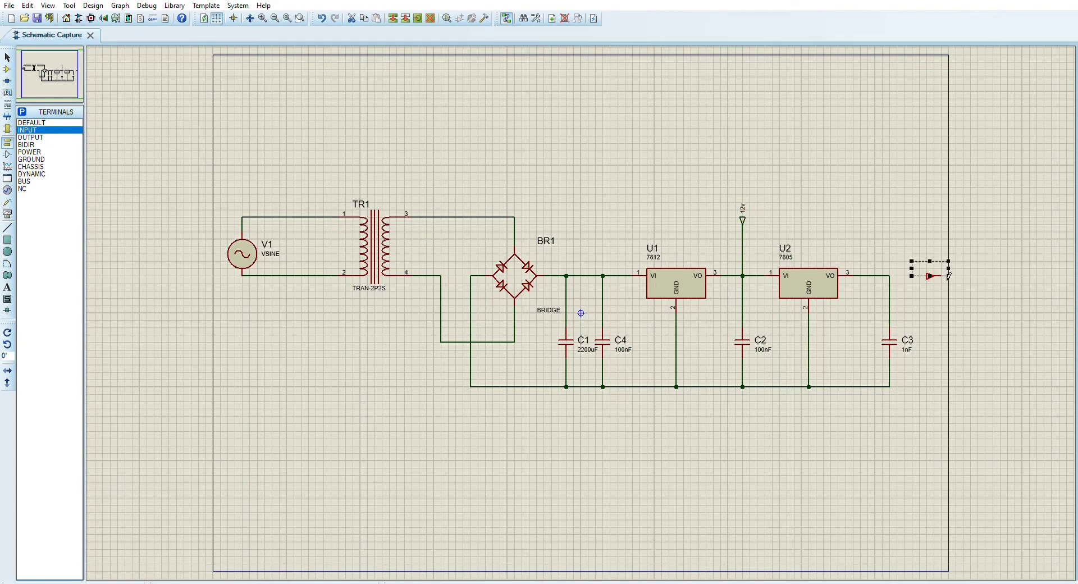
left_click(964, 295)
left_click(928, 236)
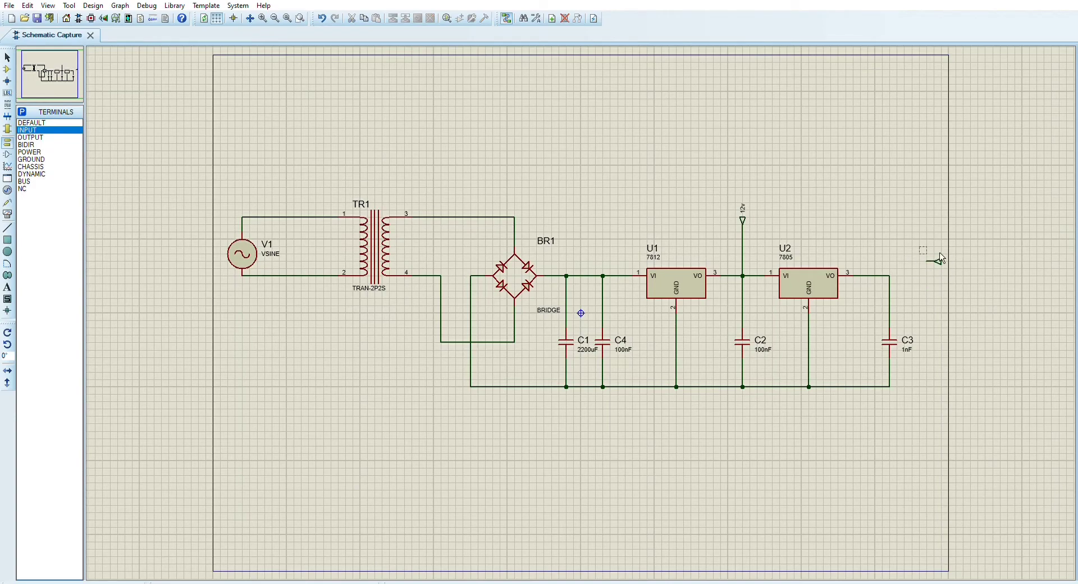
left_click(943, 260)
left_click_drag(946, 260, 949, 273)
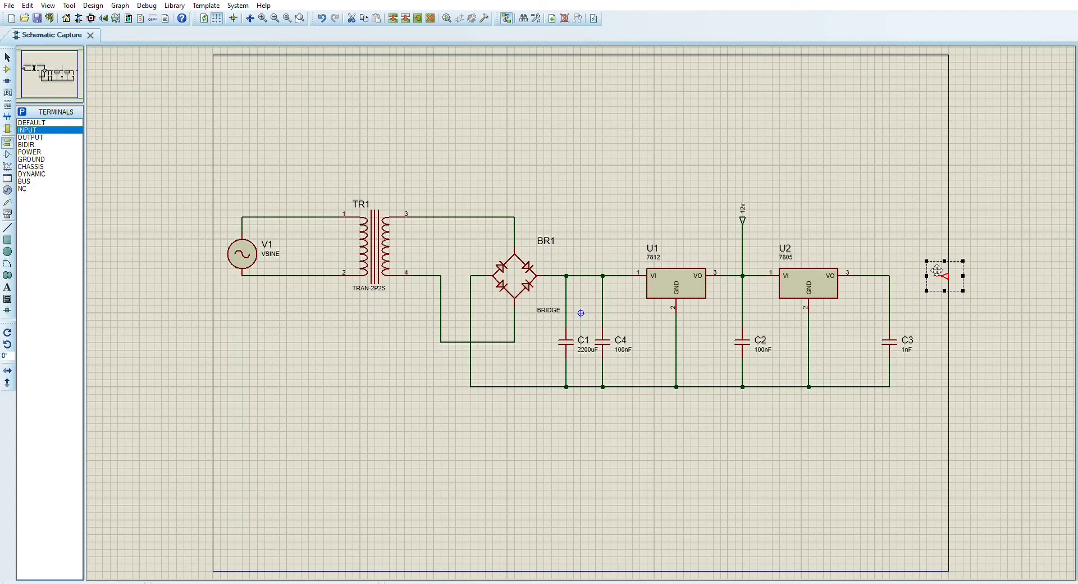
left_click(927, 246)
left_click(889, 276)
left_click(932, 275)
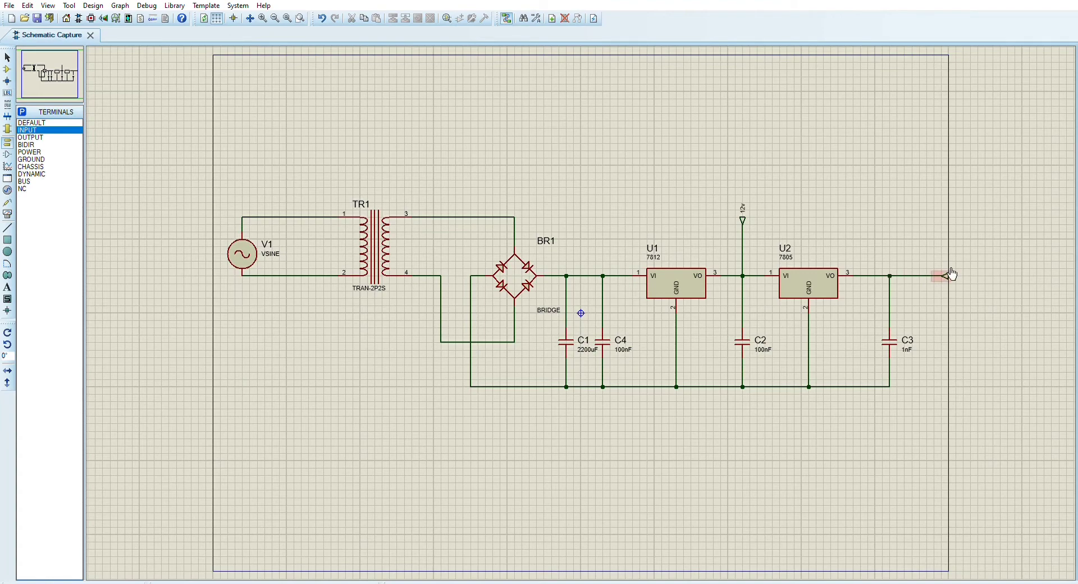
Shift U2's output terminal slightly left onto the sheet border and label it 5v
left_click(946, 274)
left_click_drag(946, 271, 939, 270)
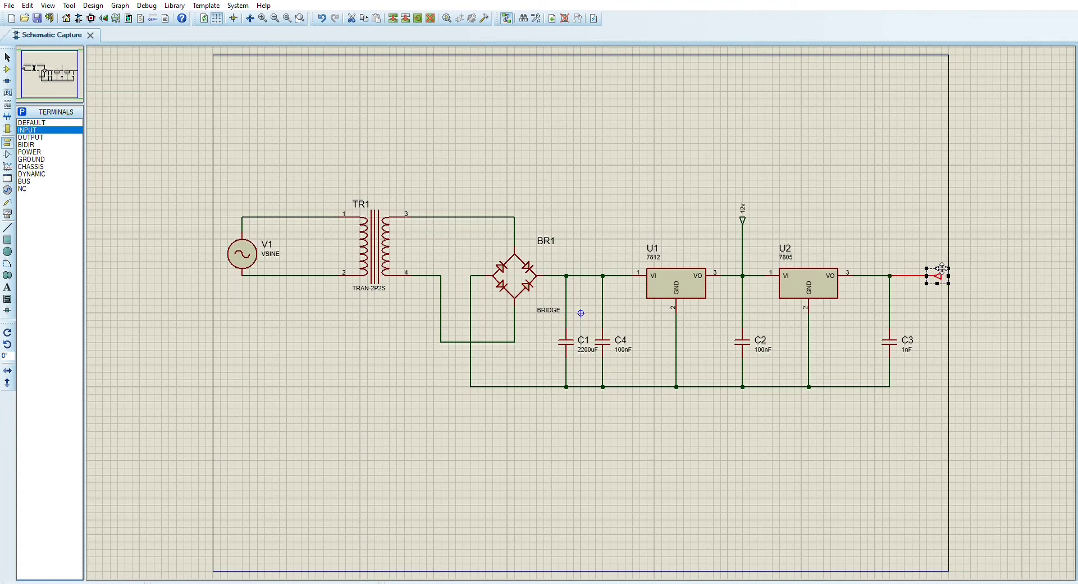
left_click(970, 278)
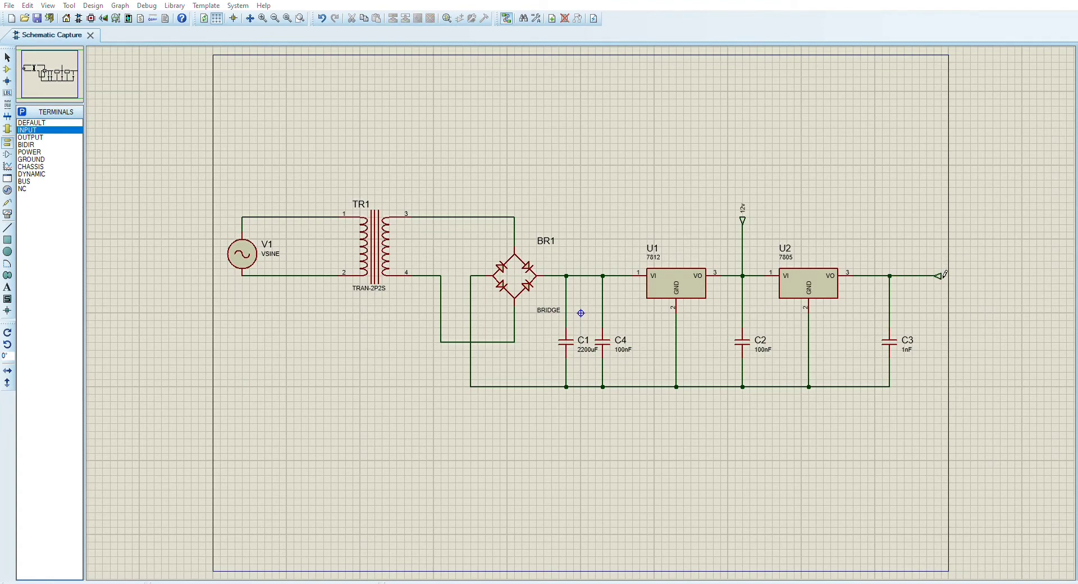
left_click(494, 194)
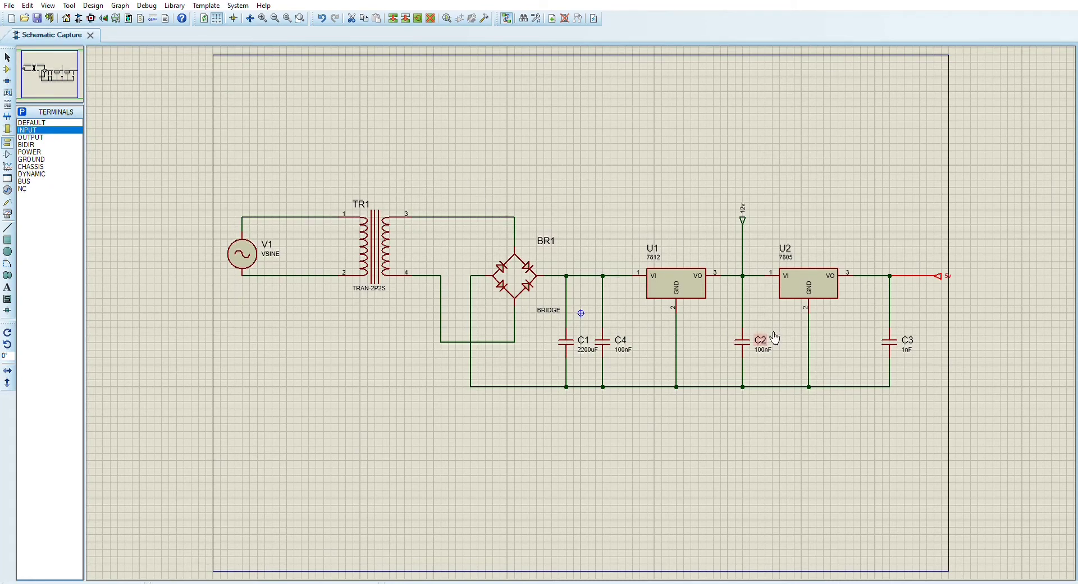
Set the value of capacitor C3 to 100nF
left_click(894, 339)
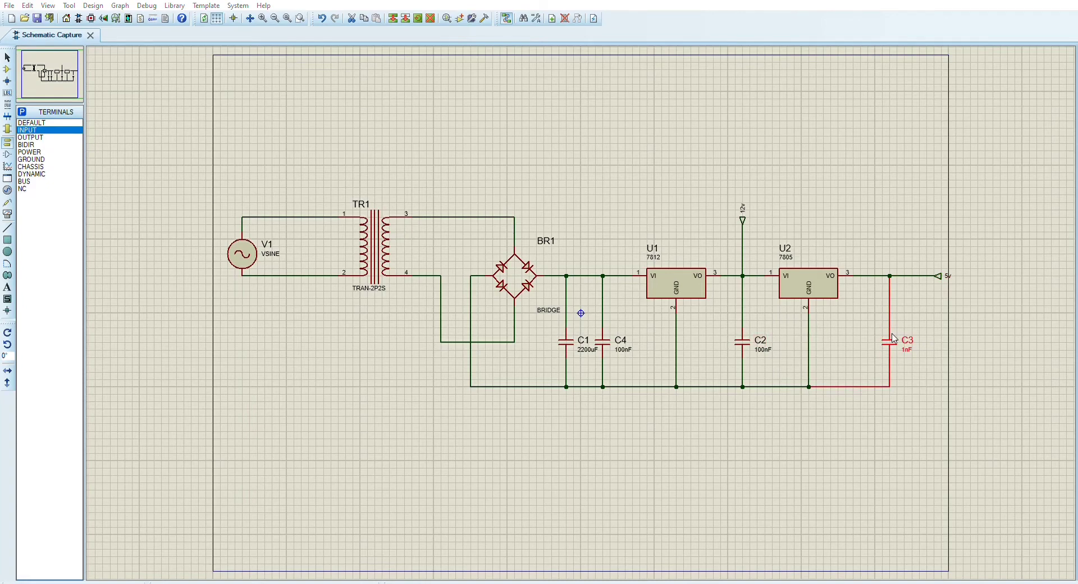
left_click(645, 224)
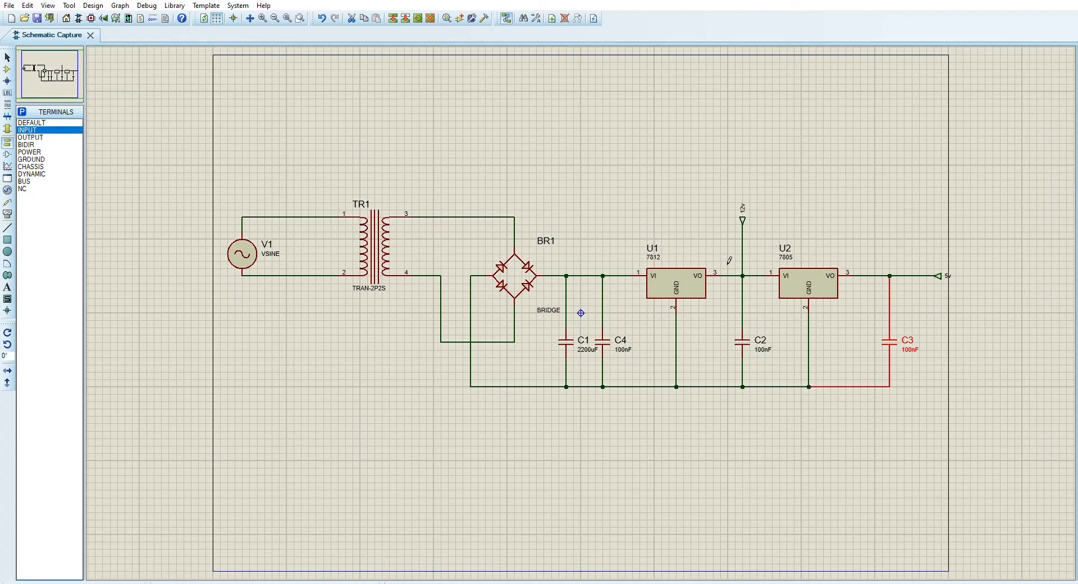
Place a GROUND terminal to the right of the lower rail's end and rotate it so its pin faces the rail
left_click(33, 159)
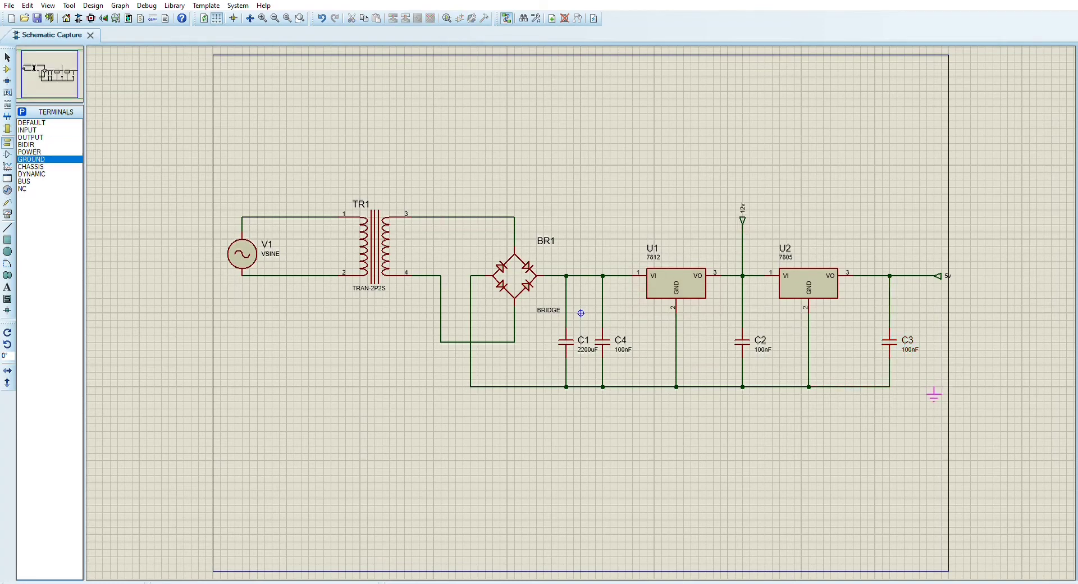
left_click(926, 387)
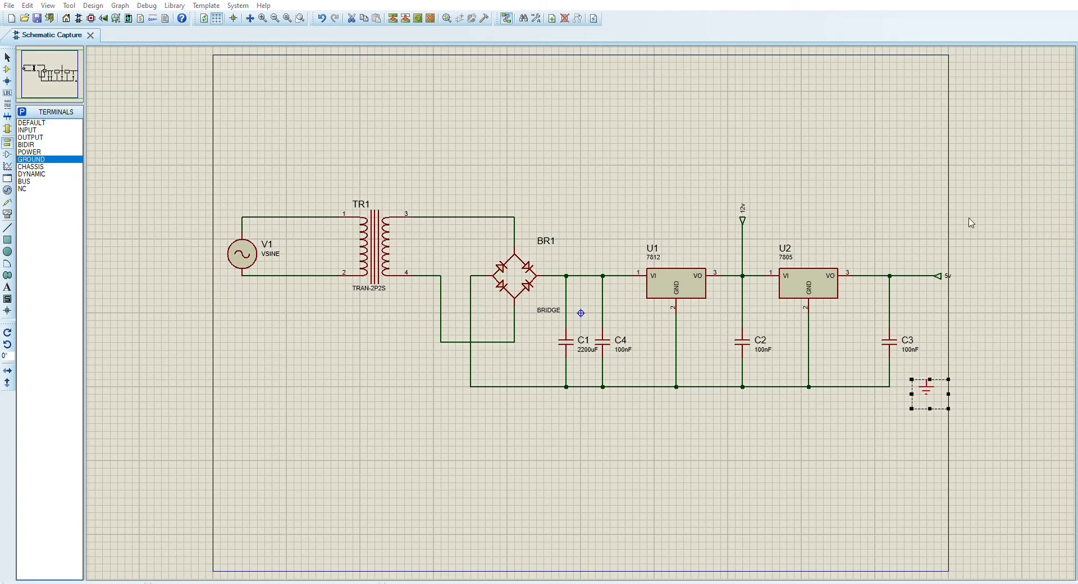
left_click(970, 193)
right_click(947, 388)
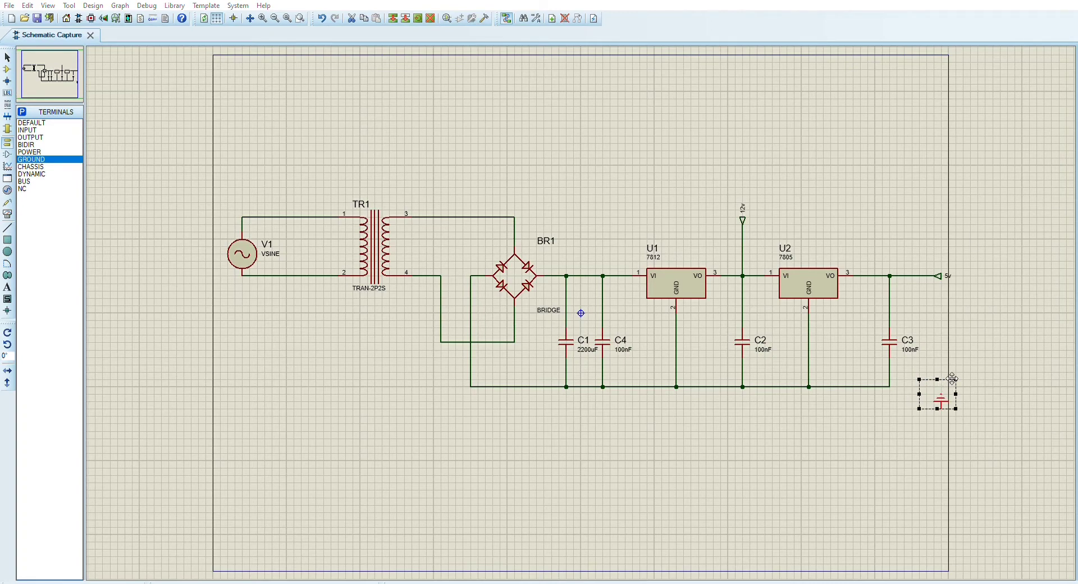
left_click(984, 190)
right_click(944, 375)
left_click(988, 189)
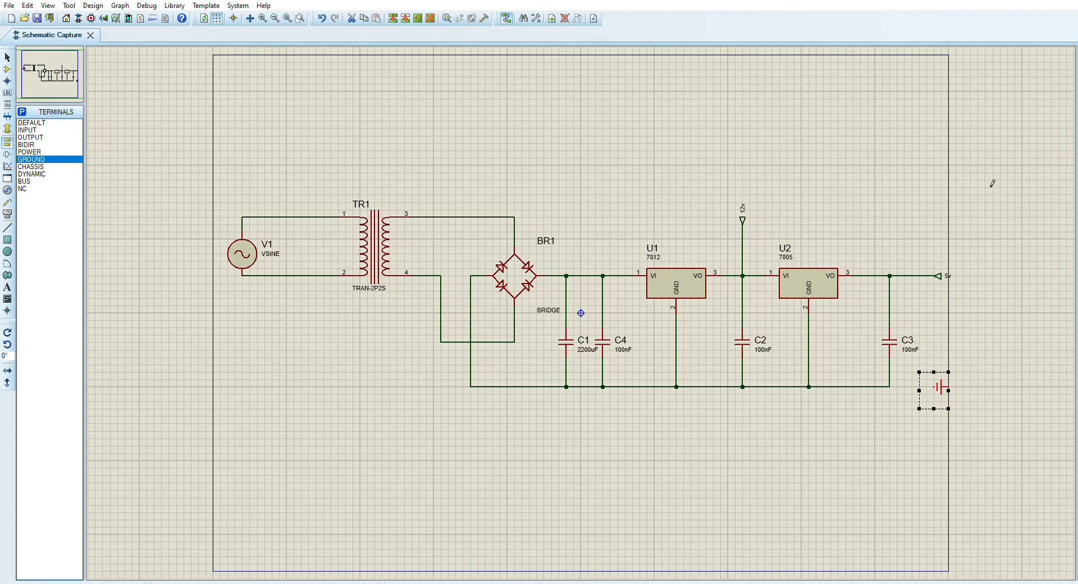
right_click(941, 375)
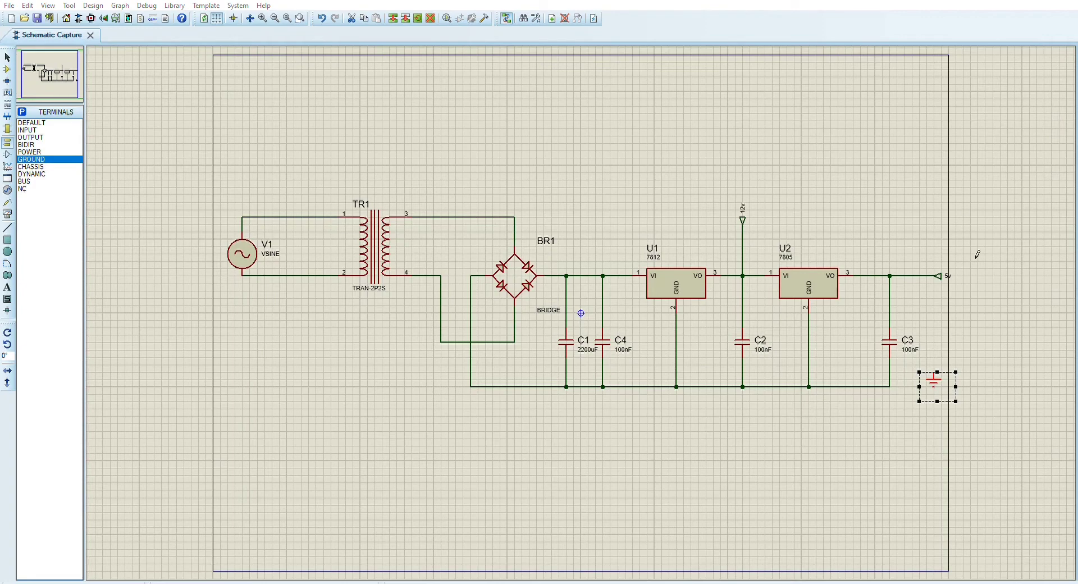
left_click(985, 367)
right_click(948, 383)
left_click(977, 187)
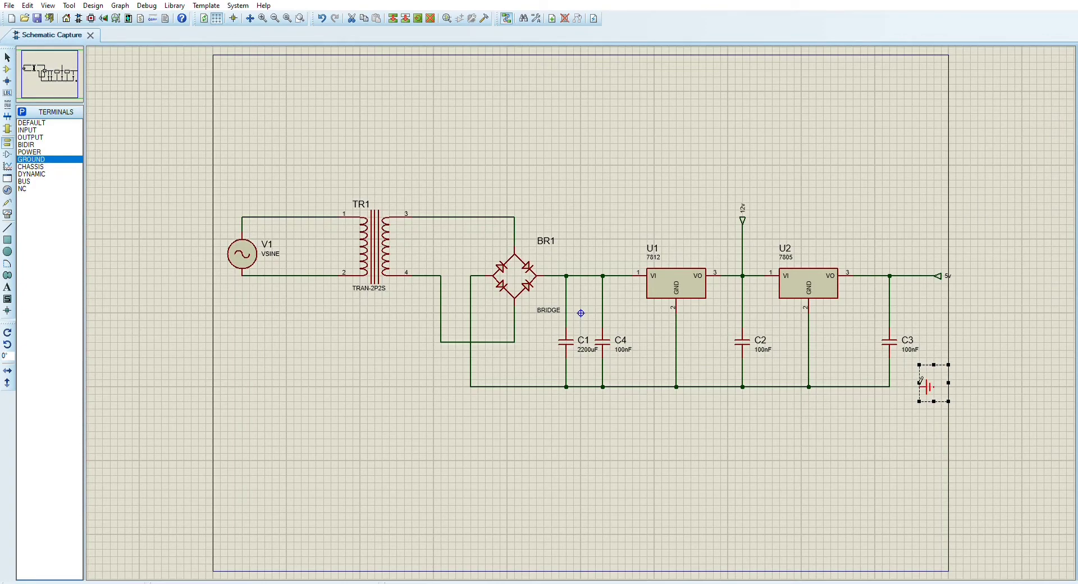
Wire the ground terminal to the lower rail at the corner below C3
left_click(910, 411)
left_click(933, 386)
left_click(891, 387)
left_click(920, 386)
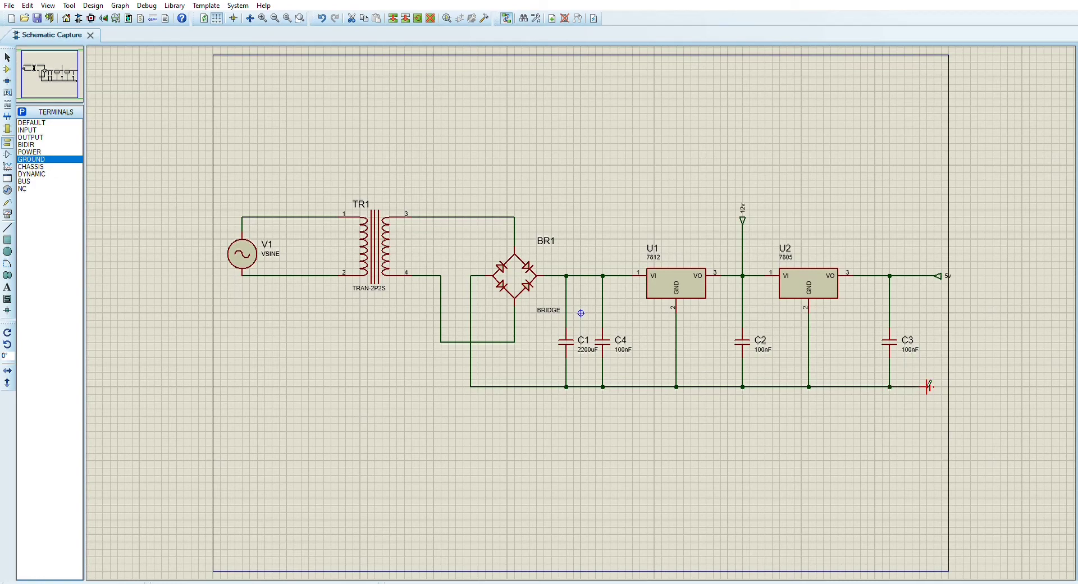
left_click(1035, 371)
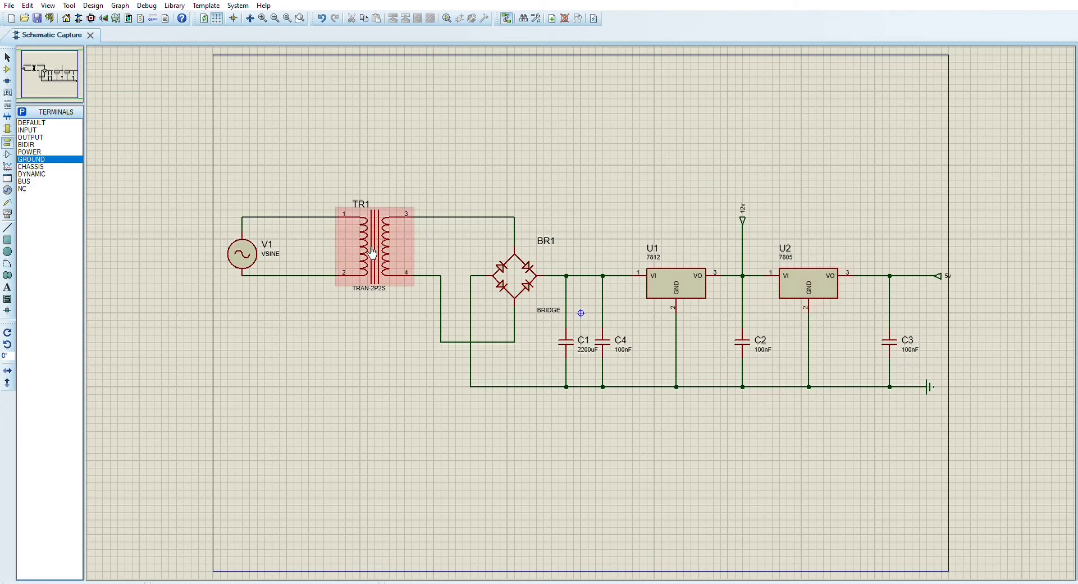
Open the PCB layout and delete the existing transformer footprint and rectangular board outline
left_click(254, 260)
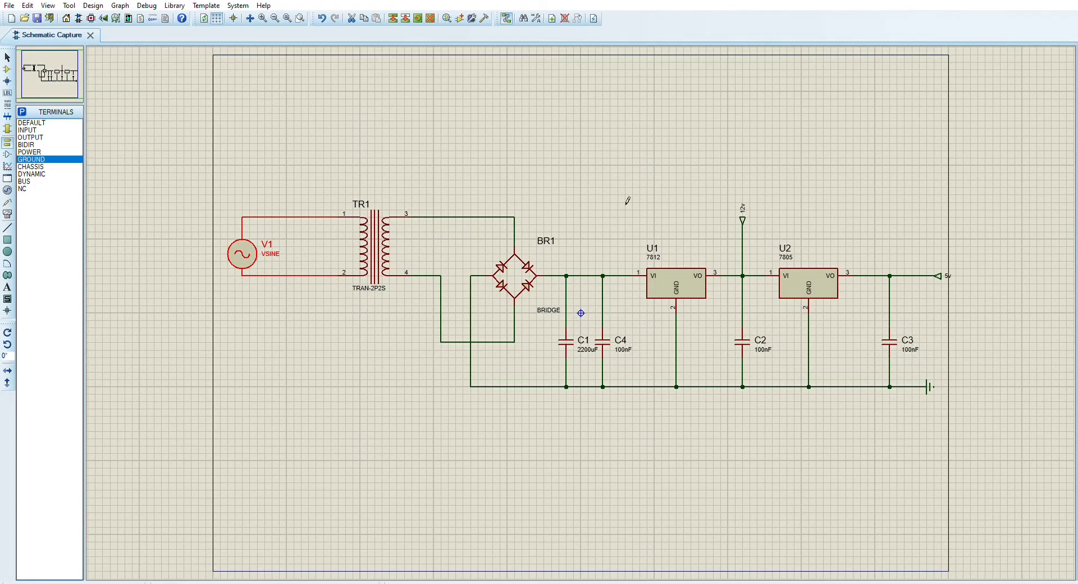
left_click(91, 18)
left_click(9, 68)
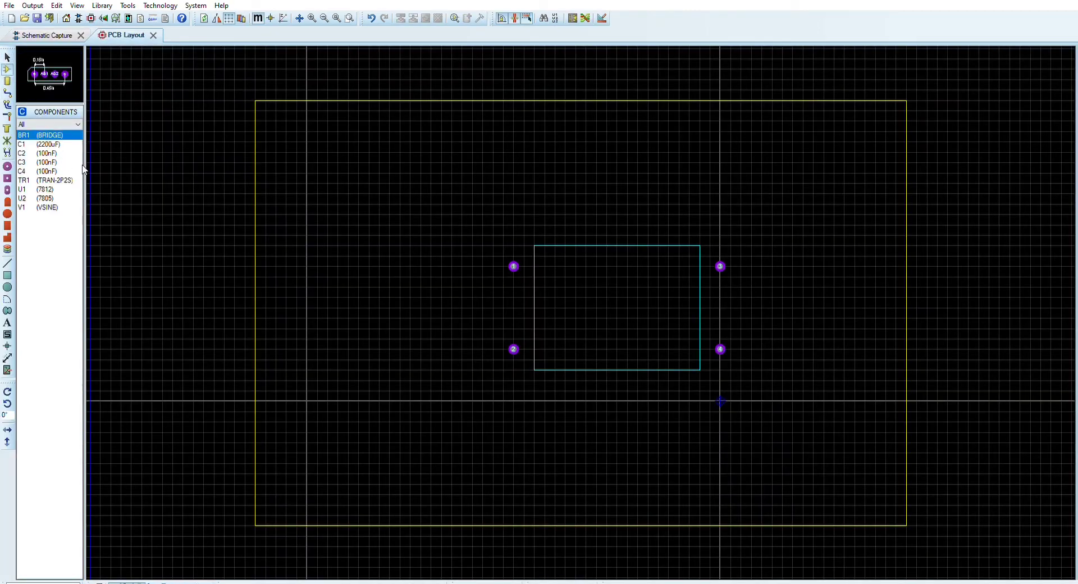
left_click_drag(419, 176, 784, 411)
key("Delete")
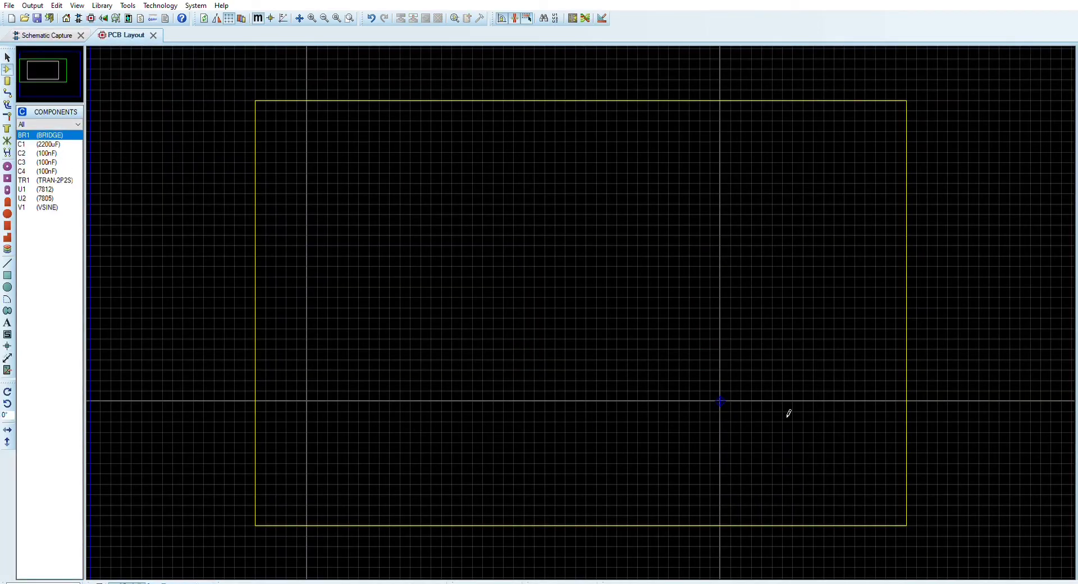
left_click(498, 100)
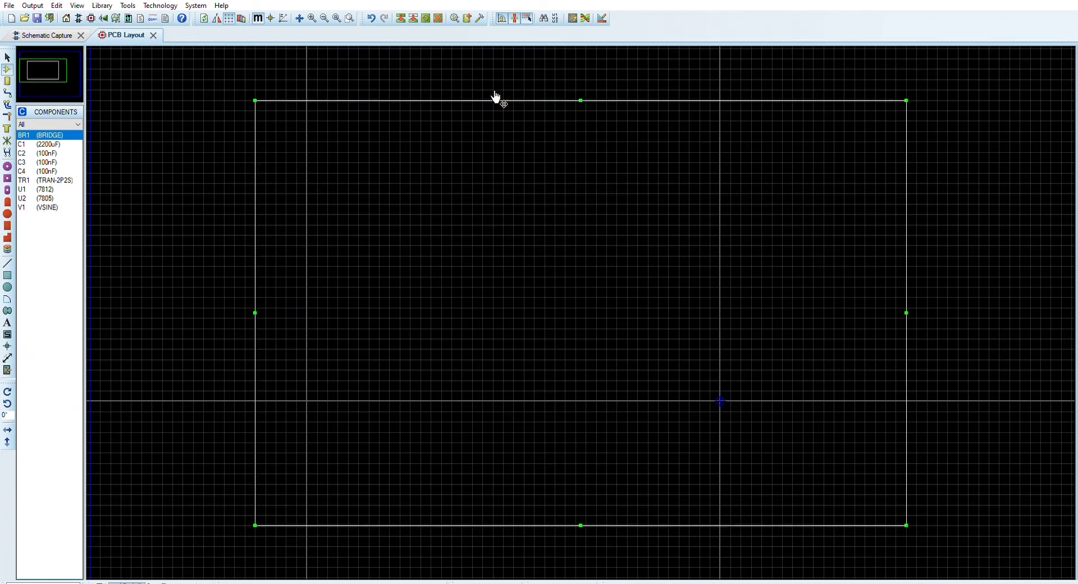
key("Delete")
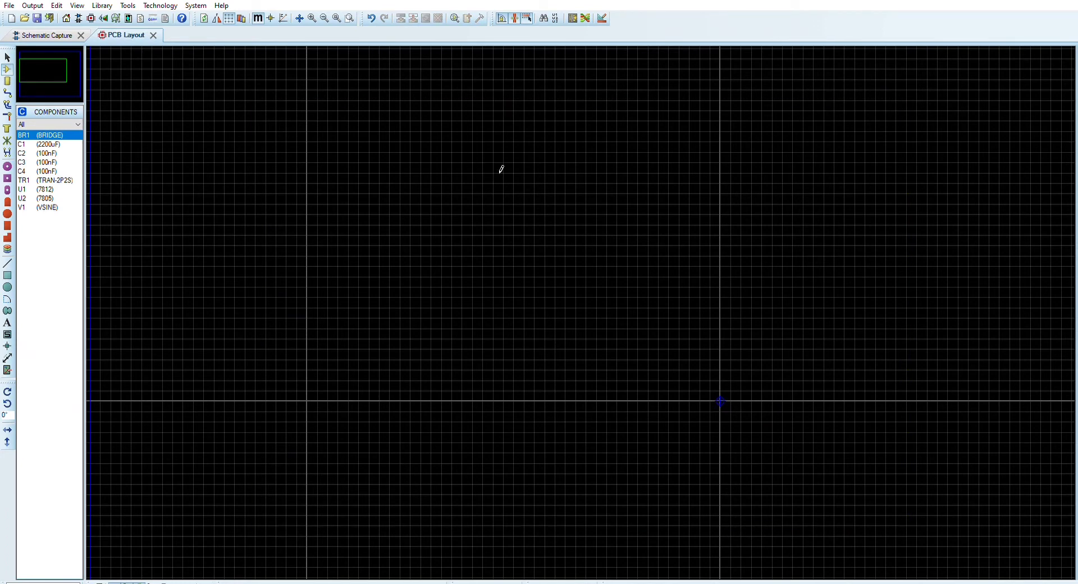
Draw a rectangular board edge around the layout origin and place all the components inside it
left_click(8, 276)
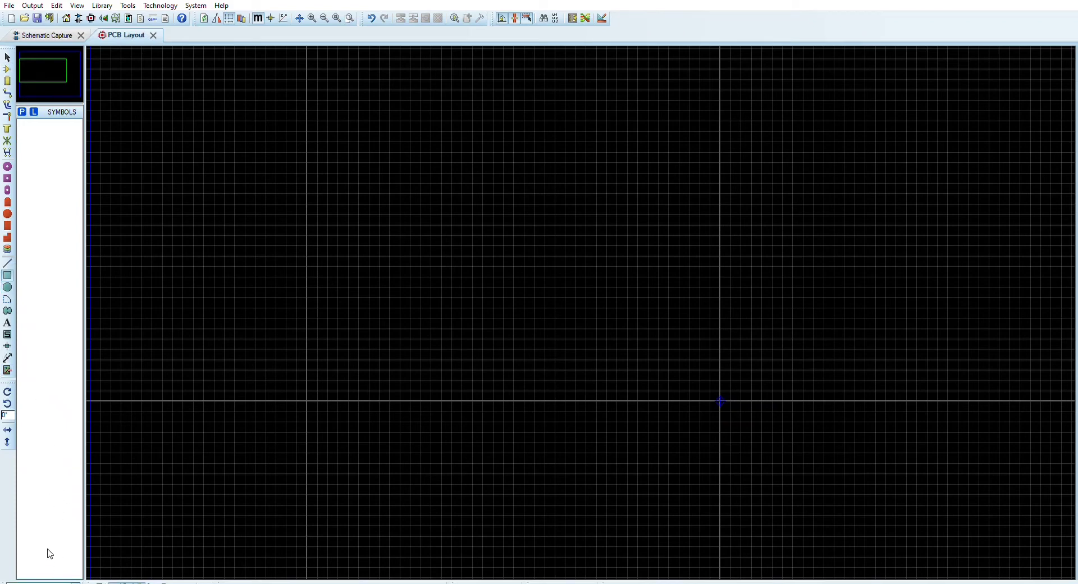
scroll(614, 335, "down", 3)
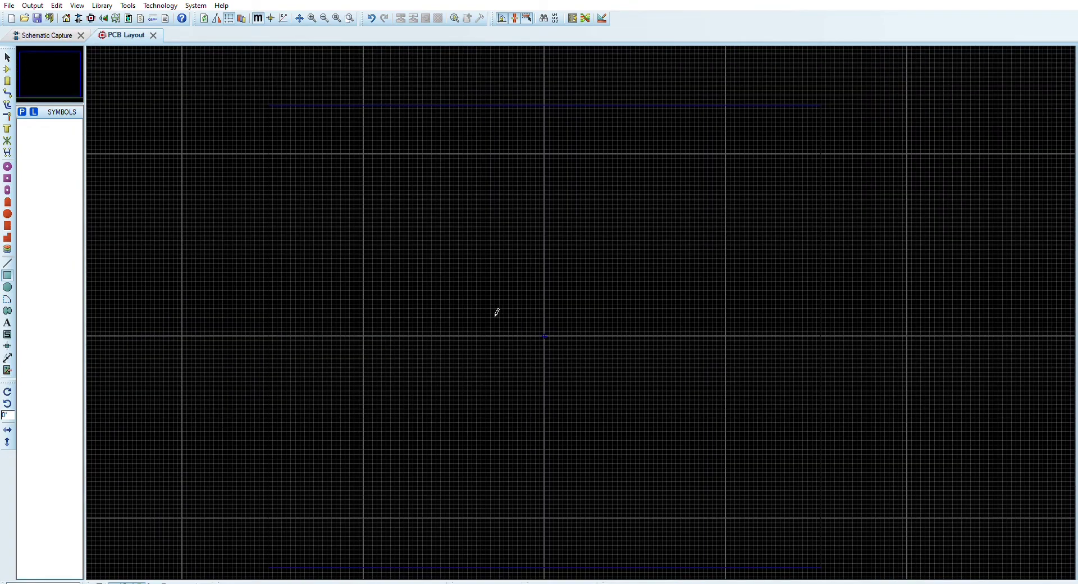
left_click_drag(451, 296, 669, 410)
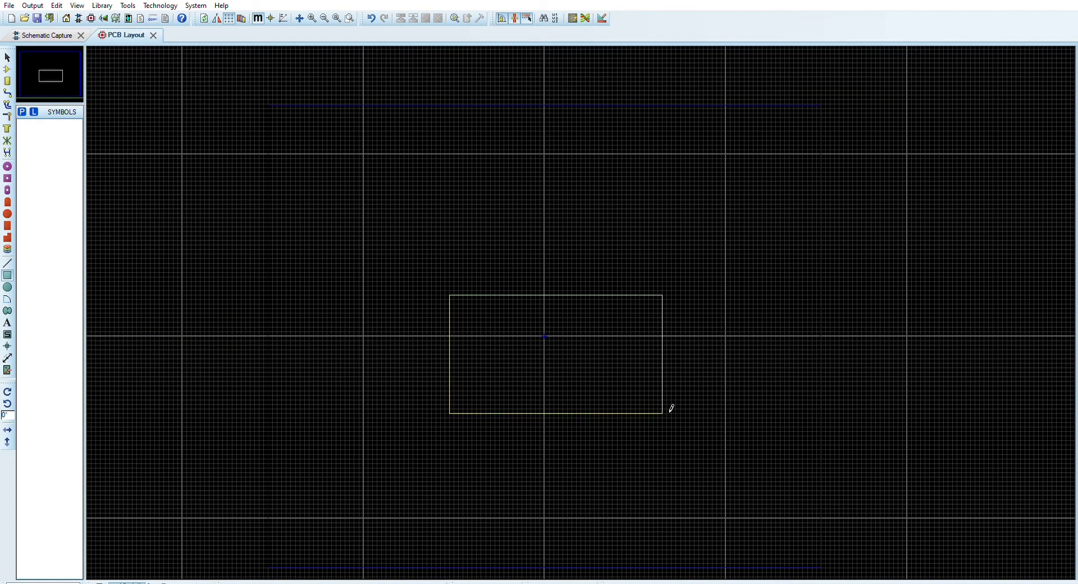
scroll(588, 308, "up", 2)
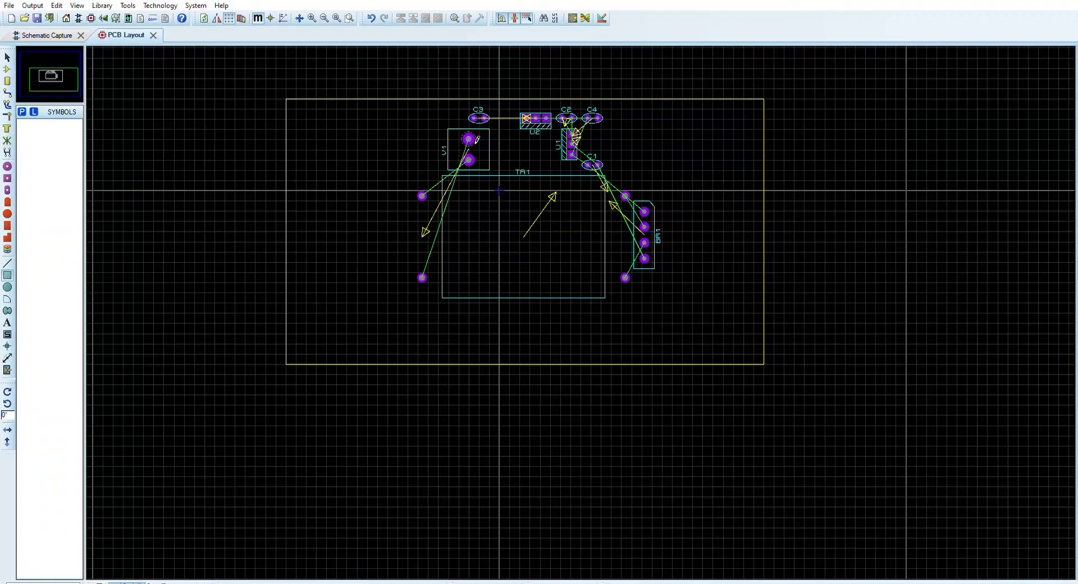
Rotate the V1 footprint and move it to the left of TR1, close to the board's left edge
left_click(472, 140)
left_click_drag(470, 139, 378, 231)
left_click(471, 138)
left_click(595, 223)
left_click(472, 137)
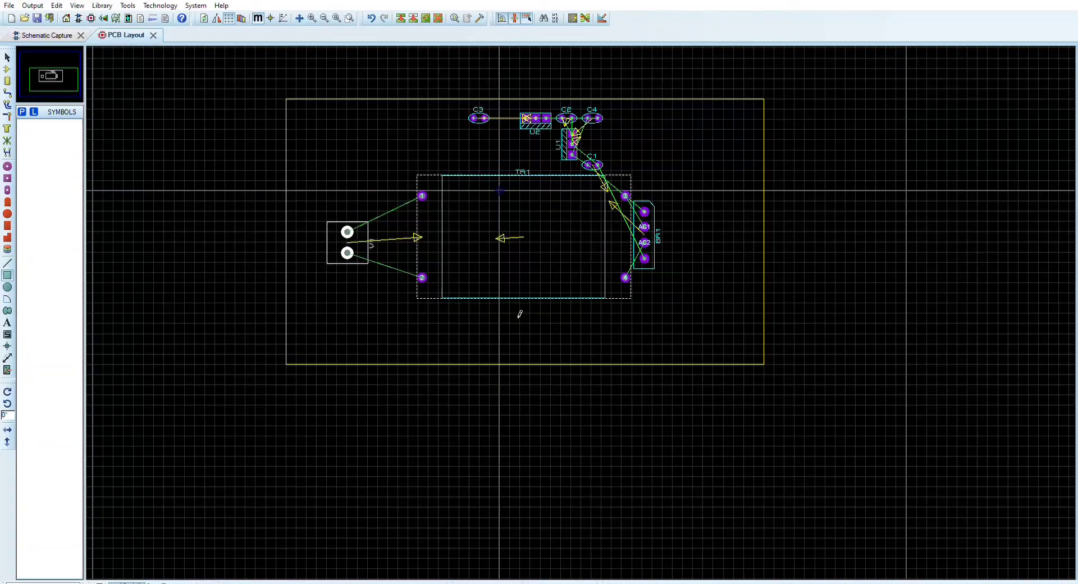
left_click(325, 199)
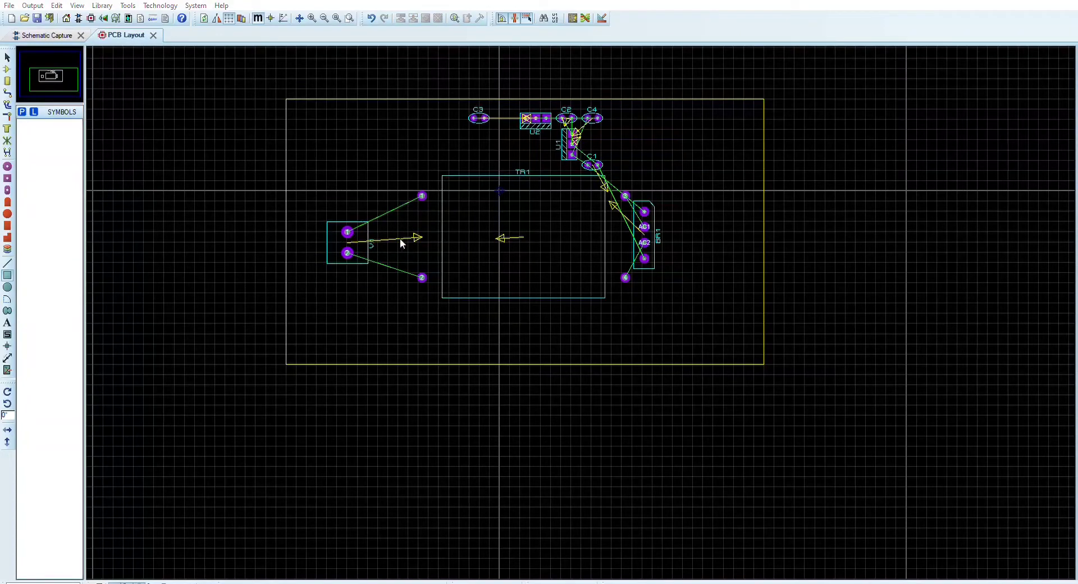
left_click_drag(353, 227, 323, 237)
left_click(446, 155)
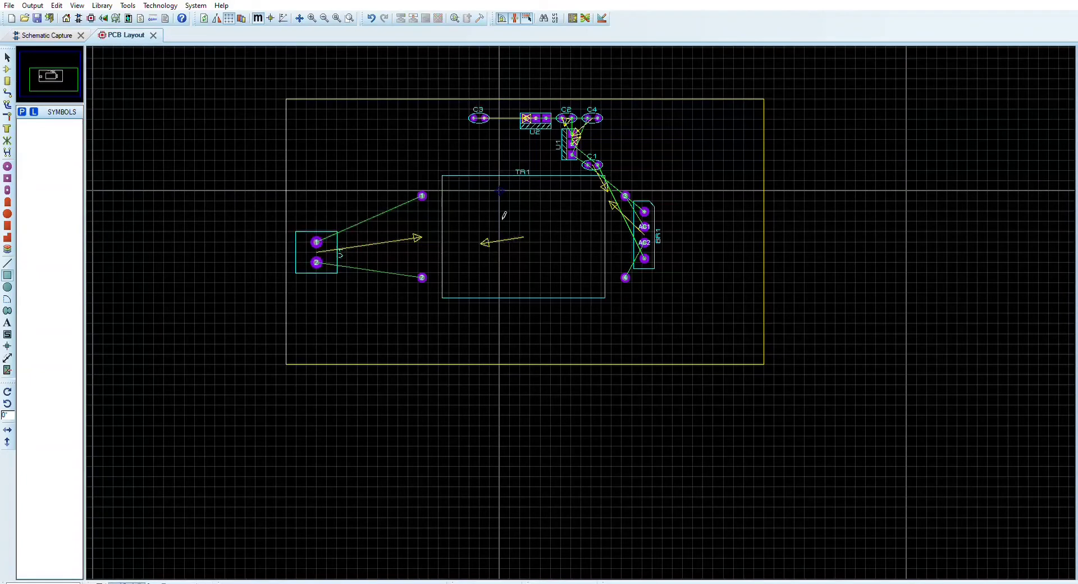
Move transformer TR1 next to V1 and check the component order in the schematic
left_click_drag(455, 176, 352, 196)
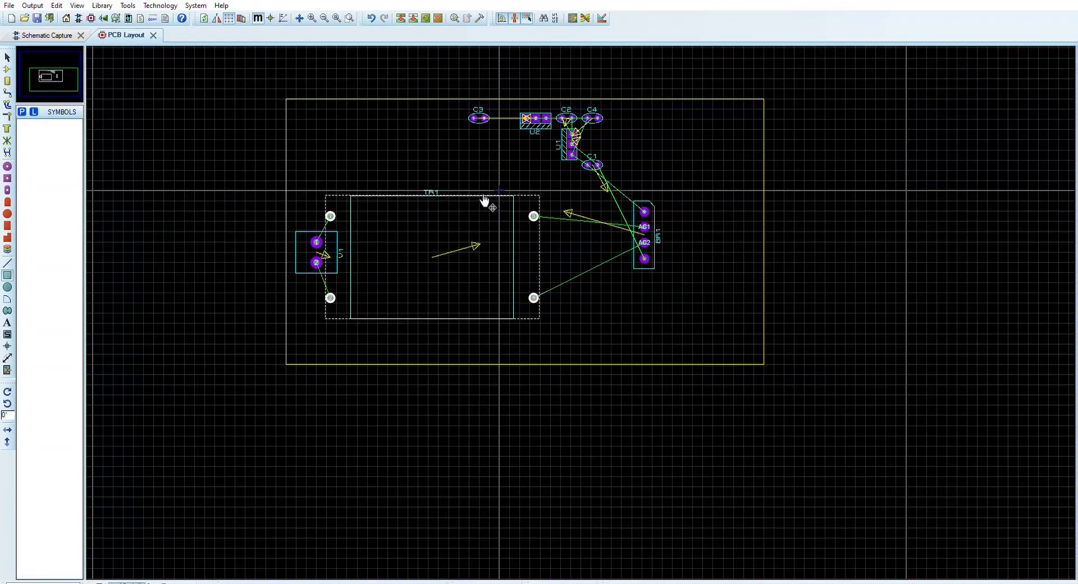
left_click(479, 161)
left_click(56, 33)
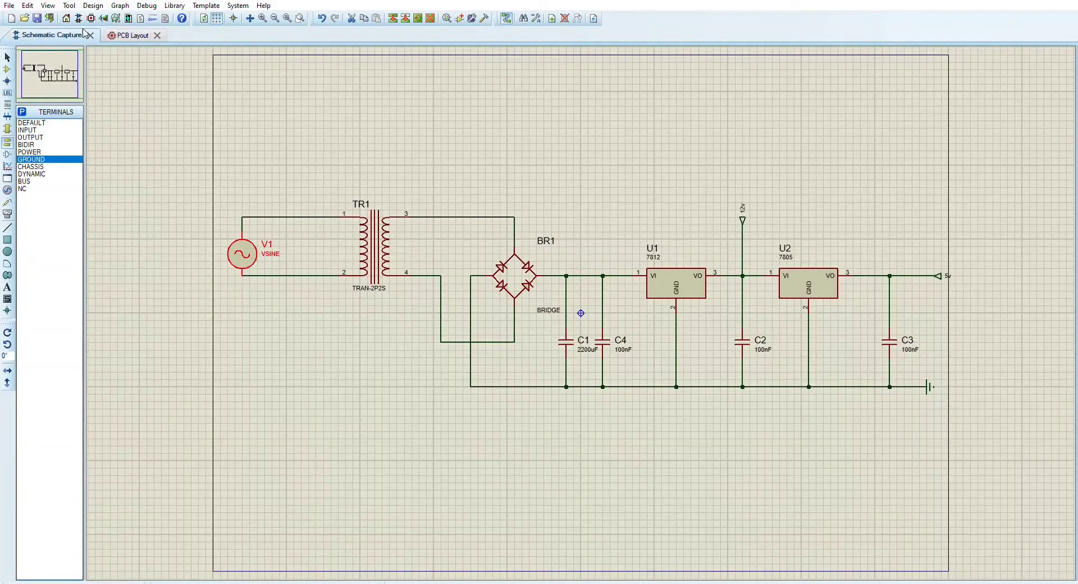
left_click(117, 35)
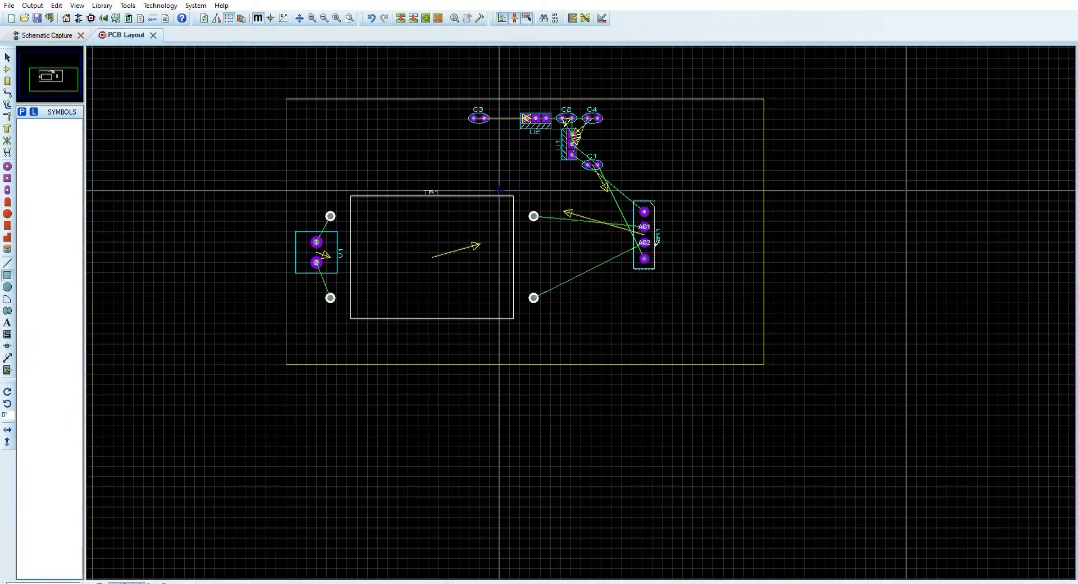
Move bridge BR1 just right of TR1 and place capacitor C1 vertically to the right of BR1
left_click_drag(660, 231, 567, 241)
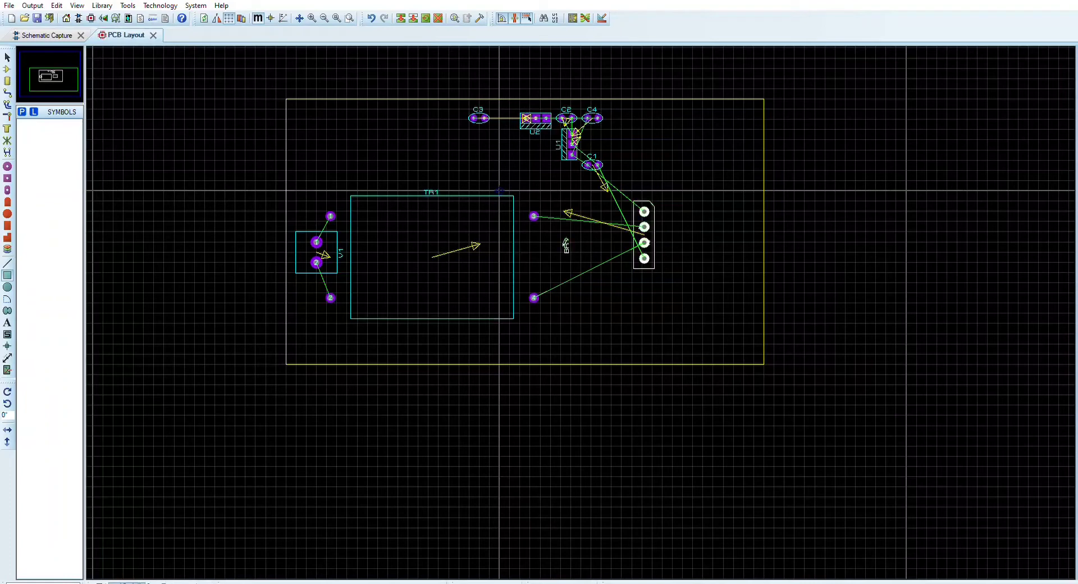
key("ctrl+z")
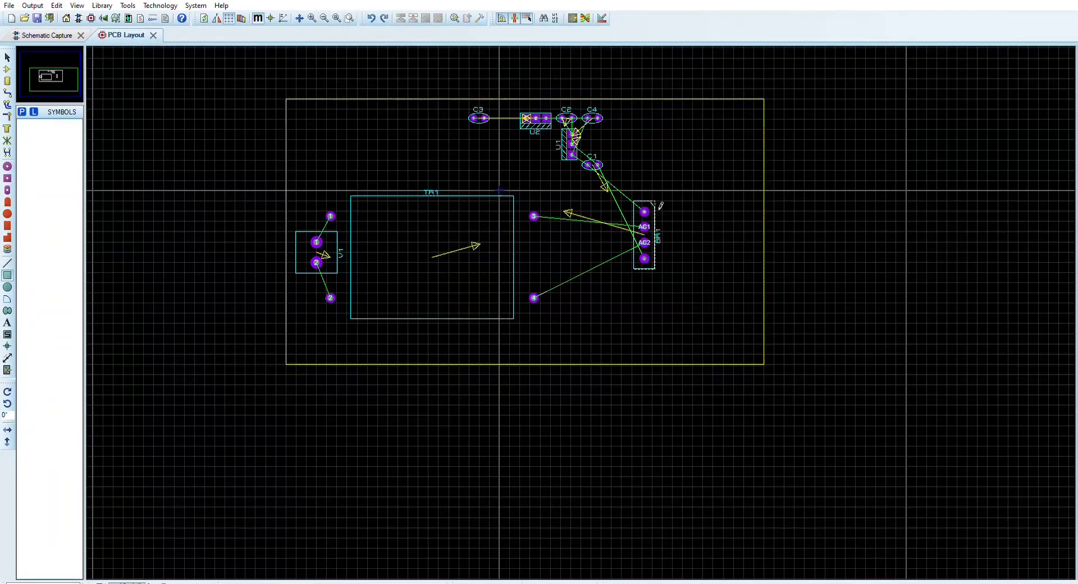
left_click_drag(645, 233, 564, 254)
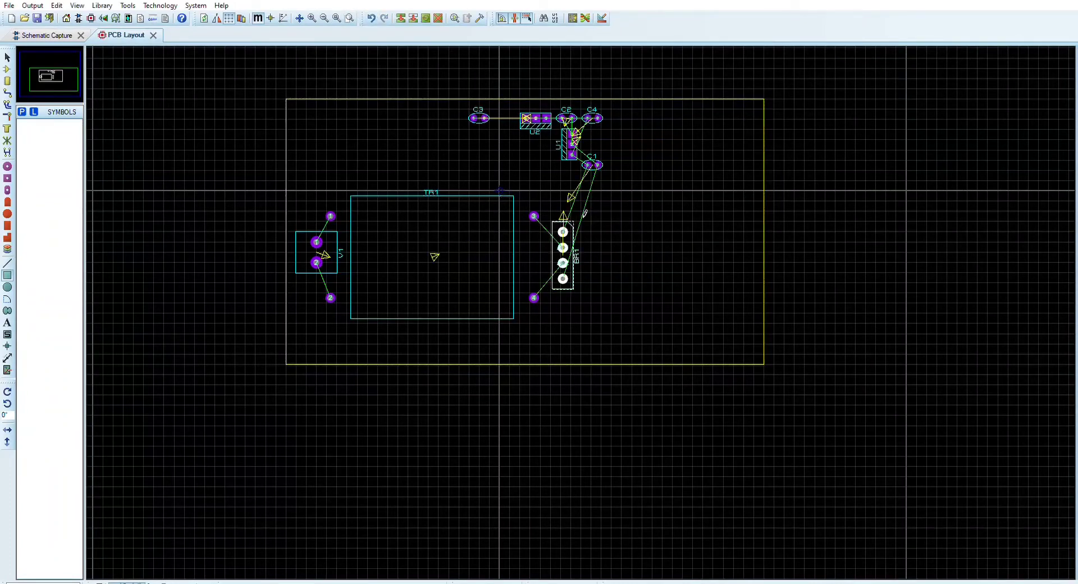
left_click_drag(598, 164, 603, 257)
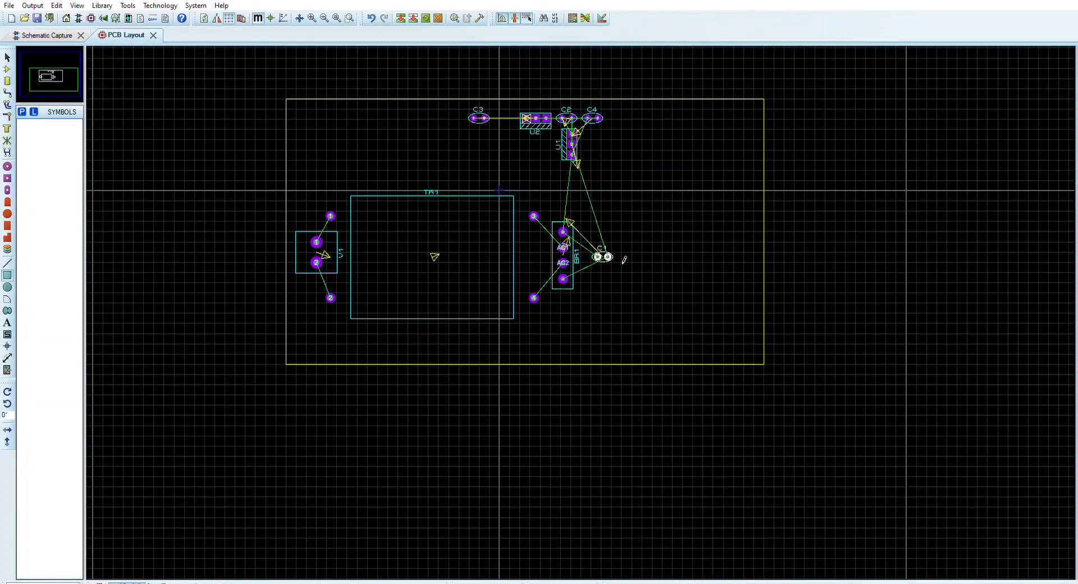
left_click(671, 309)
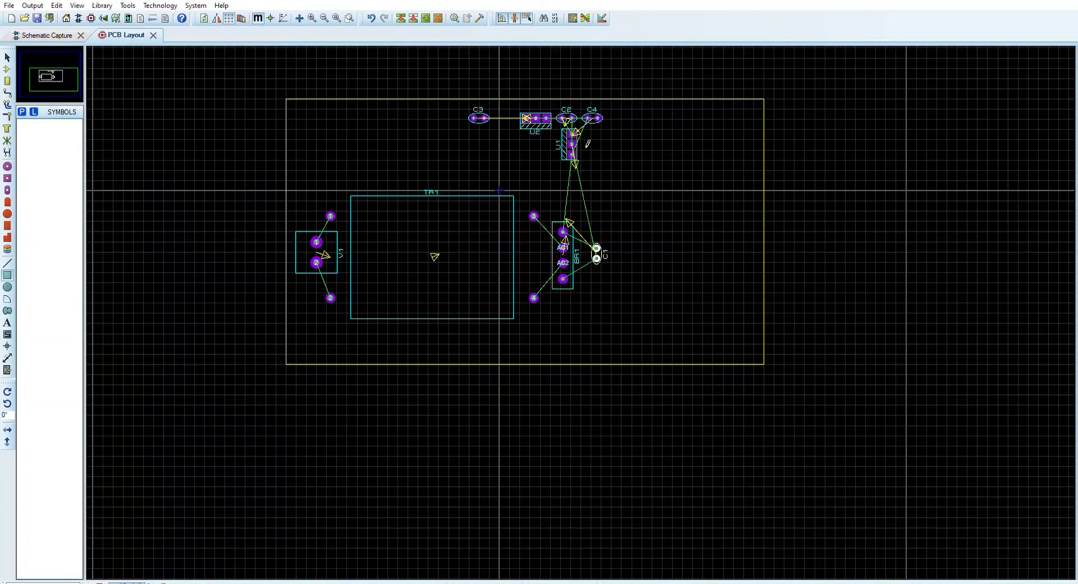
Place regulator U1 horizontally to the upper right of C1, with capacitor C4 just below it
left_click_drag(588, 145, 652, 221)
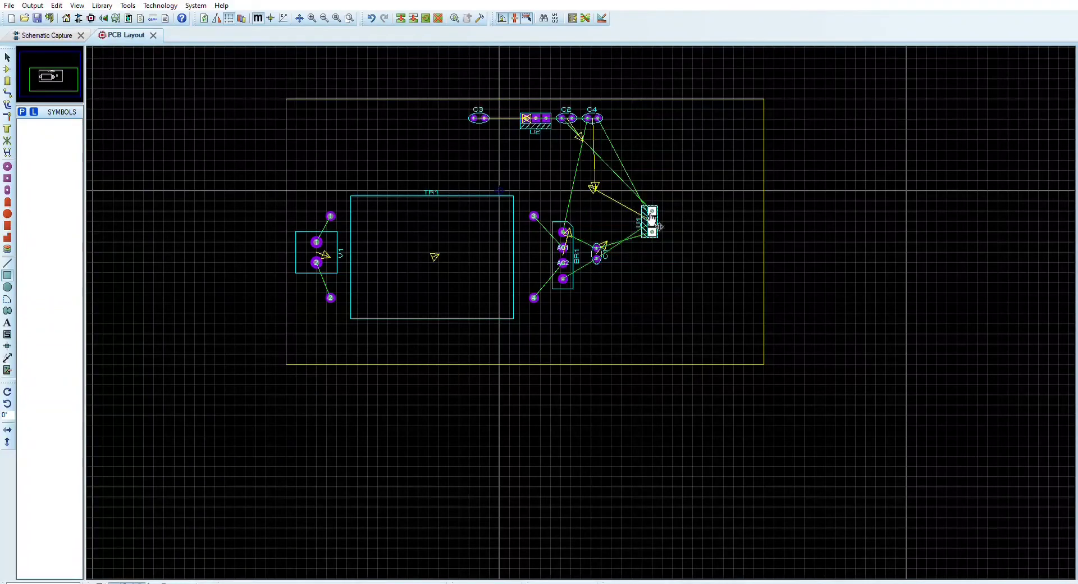
left_click(608, 122)
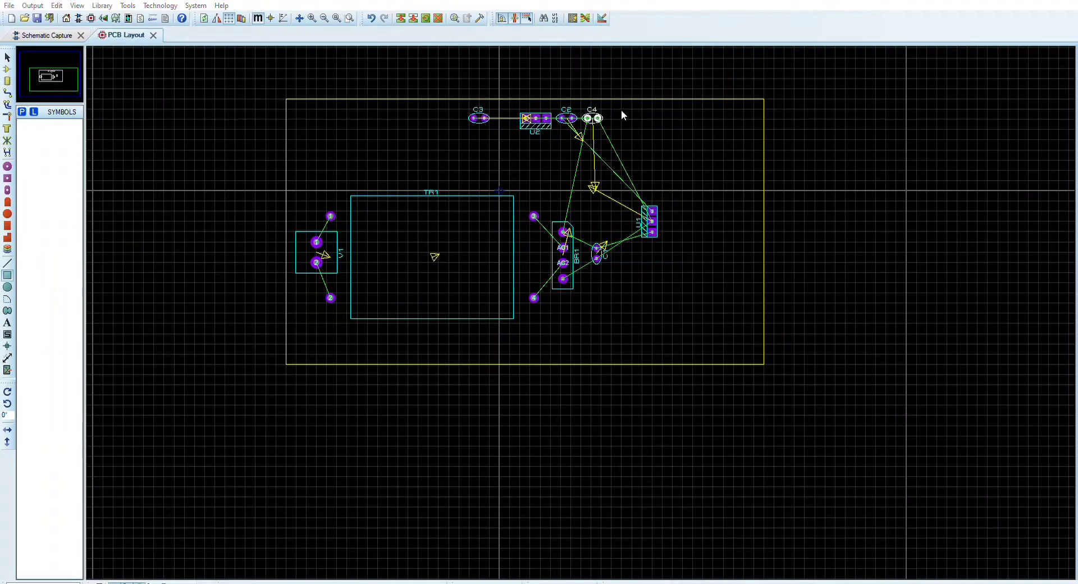
left_click_drag(595, 118, 633, 251)
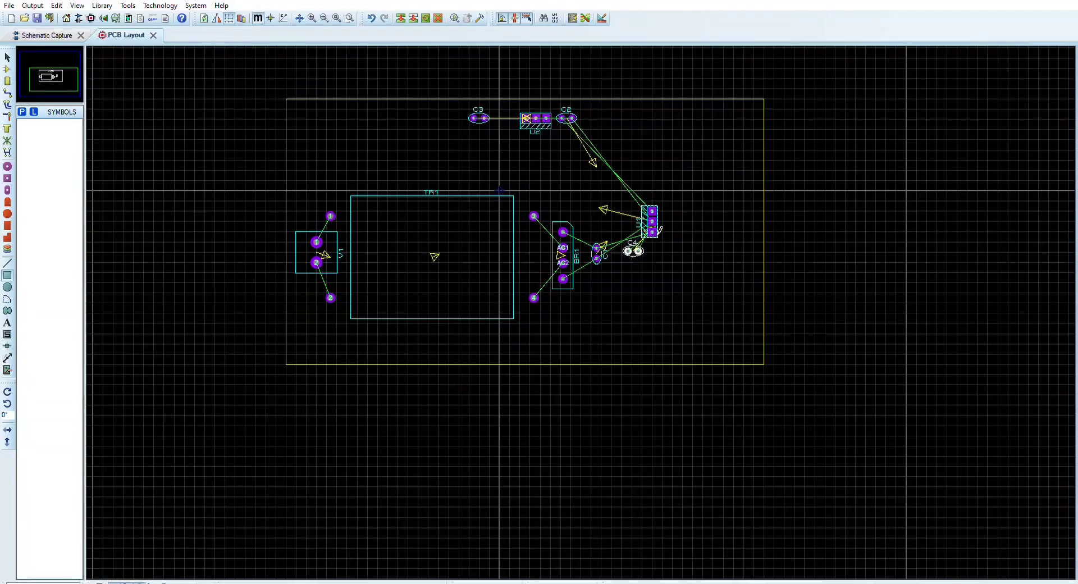
left_click(709, 287)
left_click(699, 207)
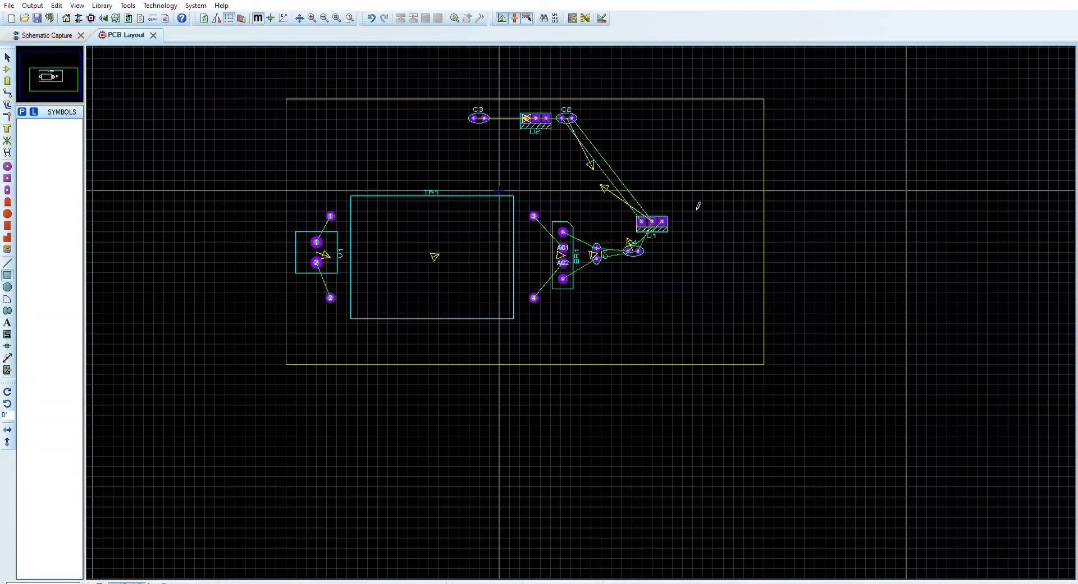
Move U2, C2 and C3 to the right of U1, and rotate C4 to vertical
left_click_drag(548, 118, 729, 230)
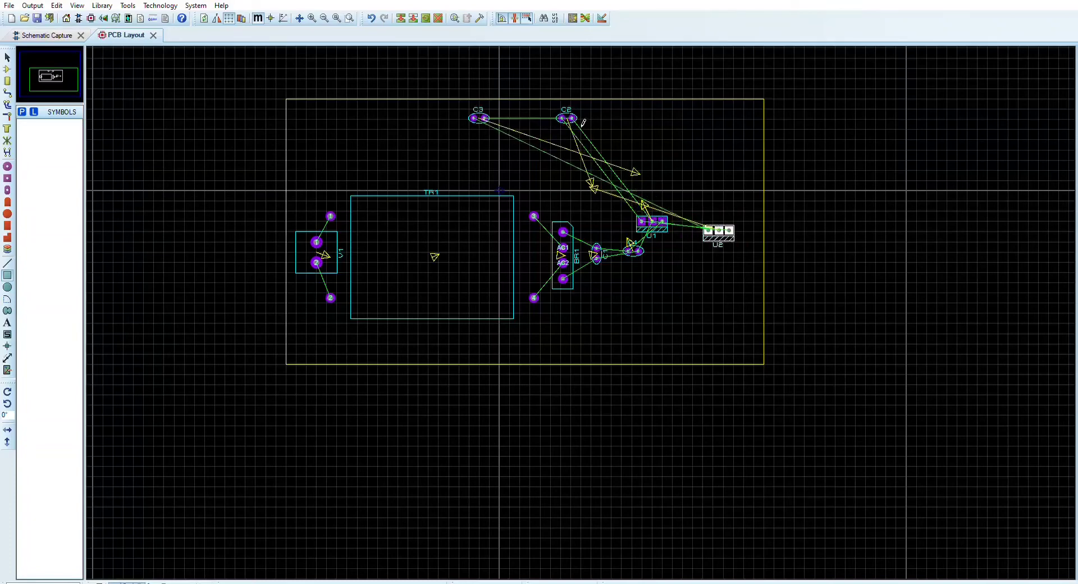
left_click_drag(574, 115, 695, 261)
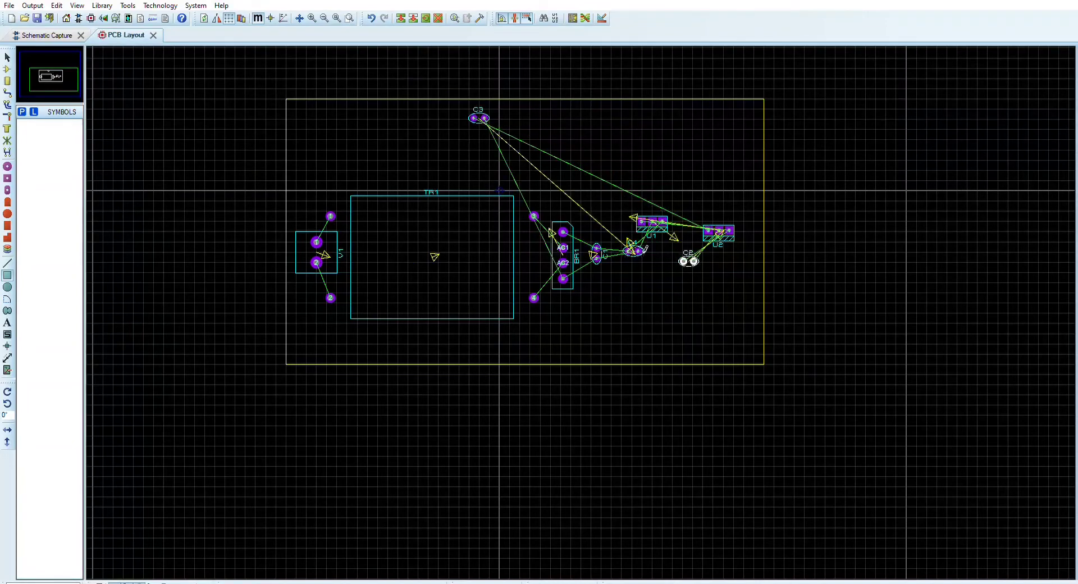
left_click(691, 296)
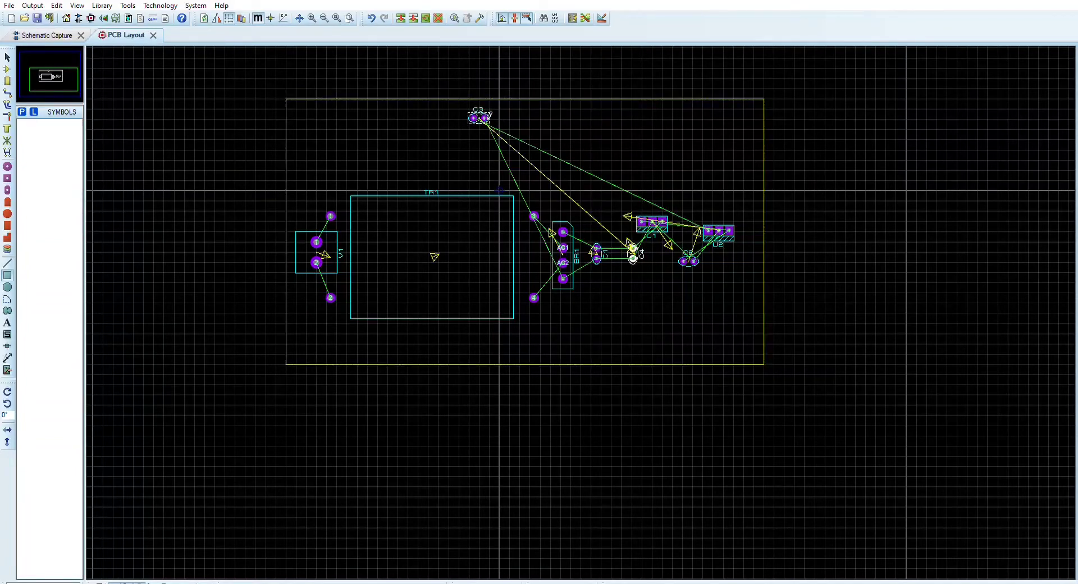
left_click_drag(479, 118, 749, 262)
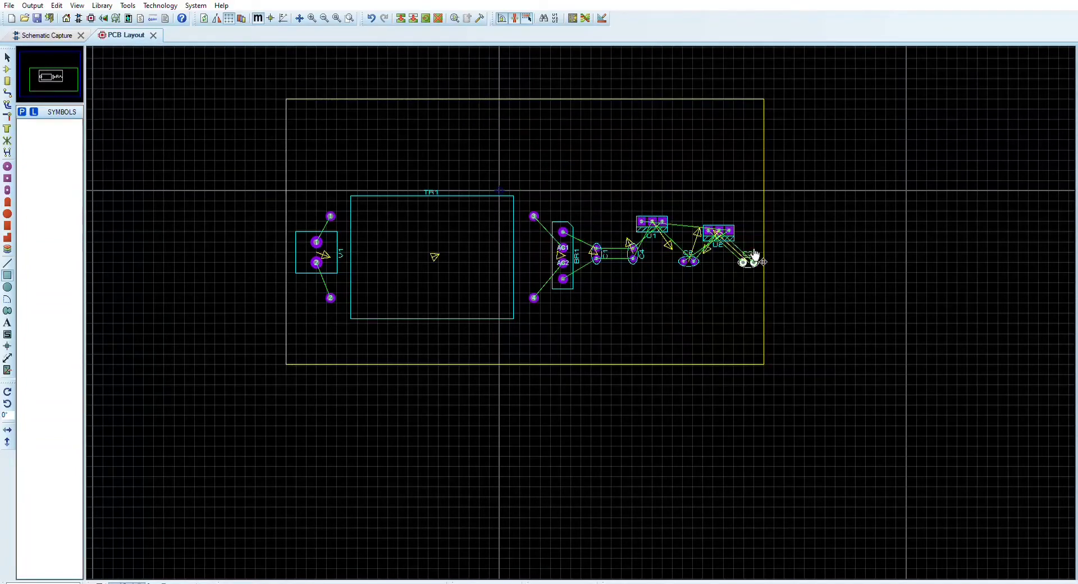
Resize the board outline by lowering its top edge and extending its right edge beyond C3
left_click(775, 103)
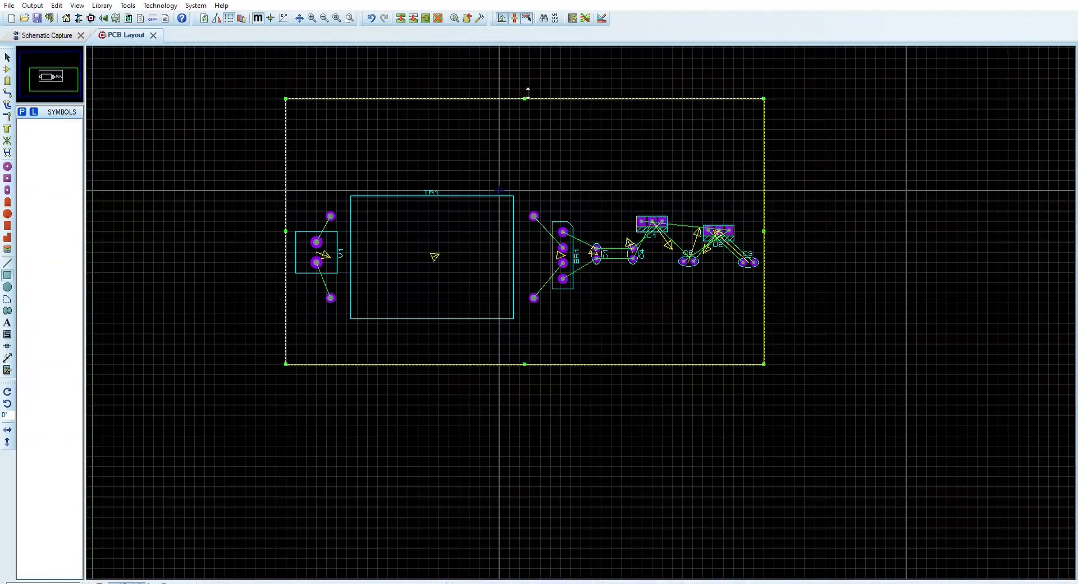
left_click_drag(525, 99, 527, 152)
left_click_drag(773, 254, 836, 260)
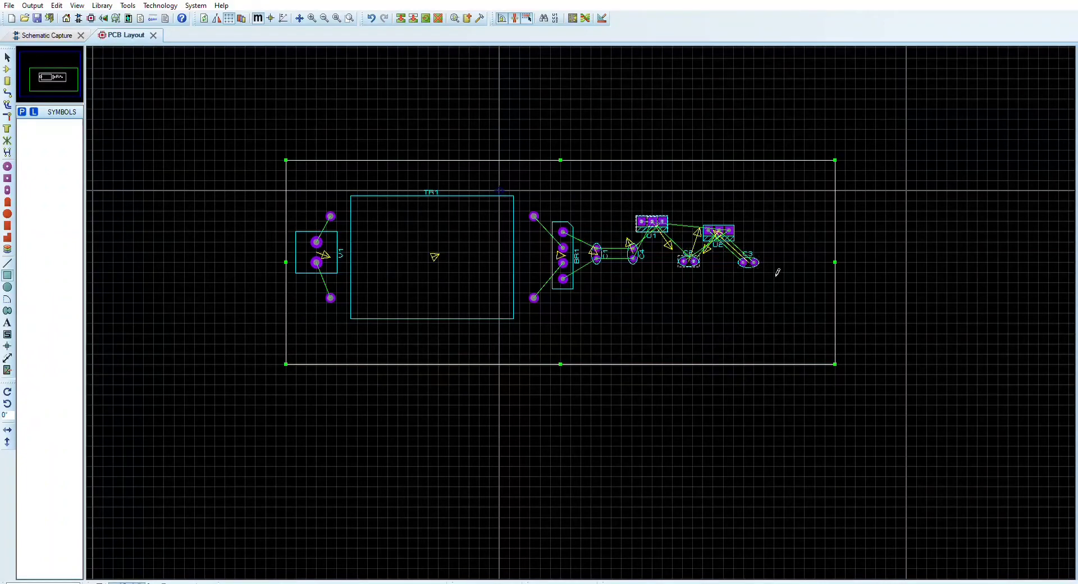
Rotate capacitor C2 to vertical and turn U1 180° so its tab faces the board's top edge
left_click(740, 309)
left_click(740, 312)
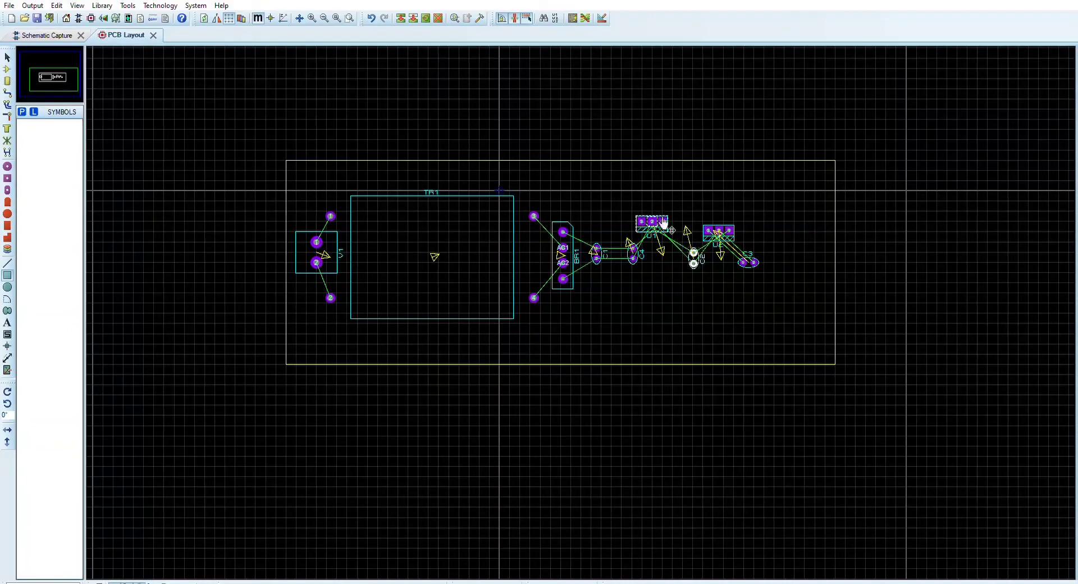
right_click(663, 223)
left_click(719, 308)
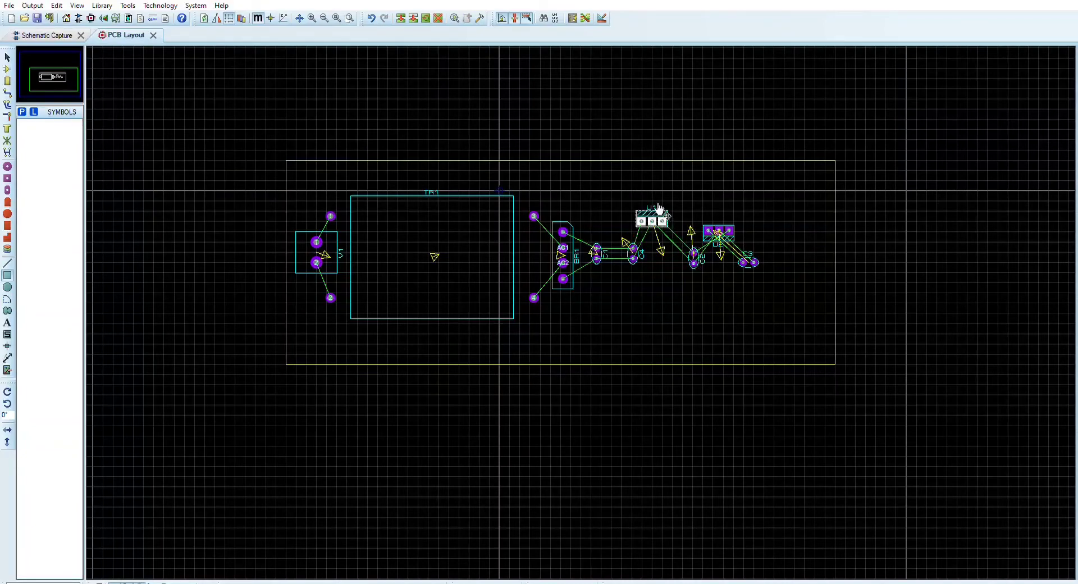
left_click(722, 163)
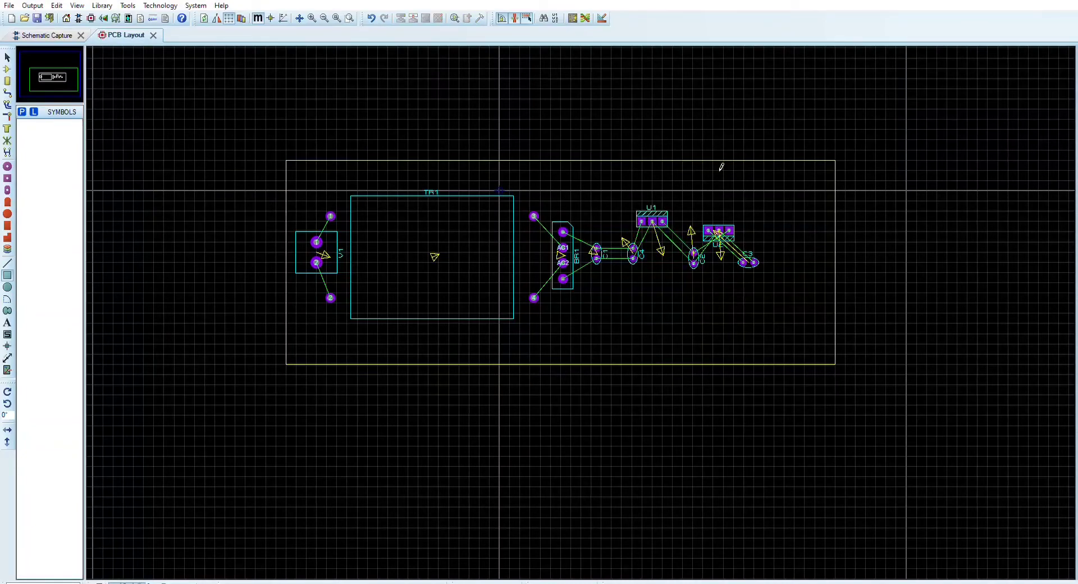
Turn U2 180° so its tab faces the board's top edge, and rotate C3 to vertical at U2's lower right
left_click(730, 232)
left_click(796, 318)
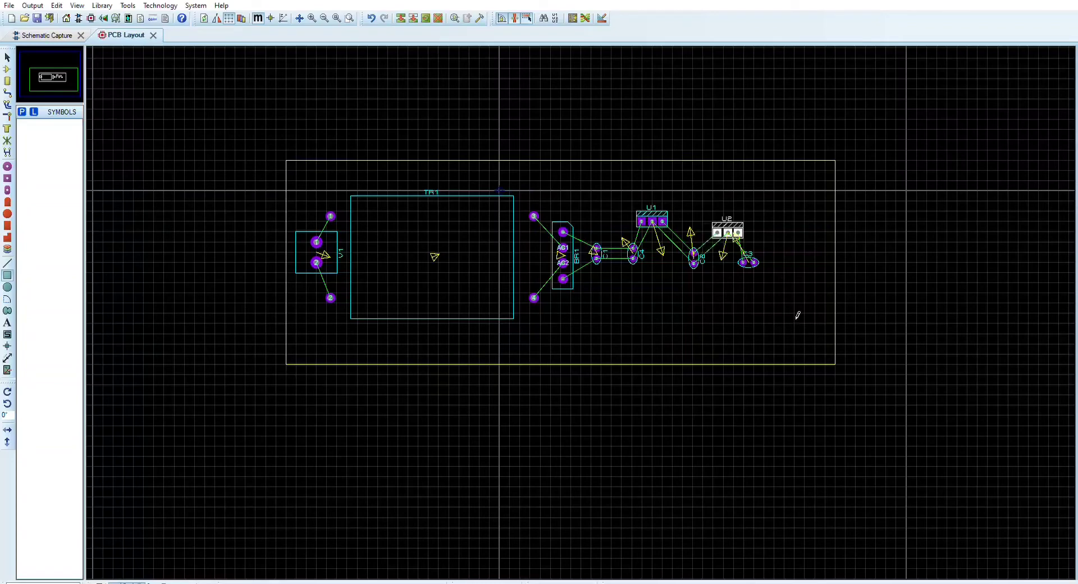
right_click(758, 264)
left_click(812, 327)
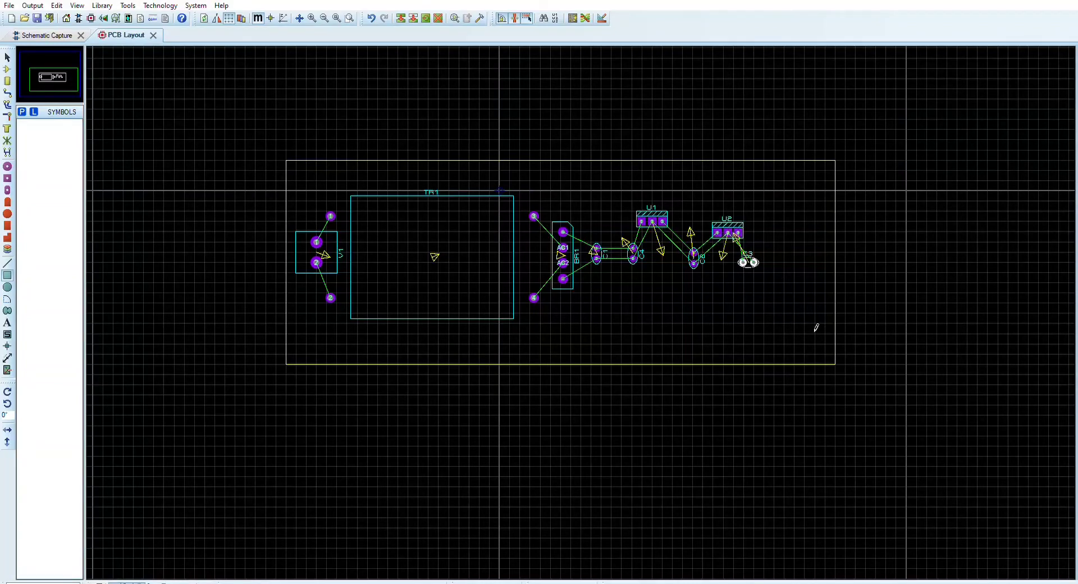
right_click(748, 260)
left_click(806, 330)
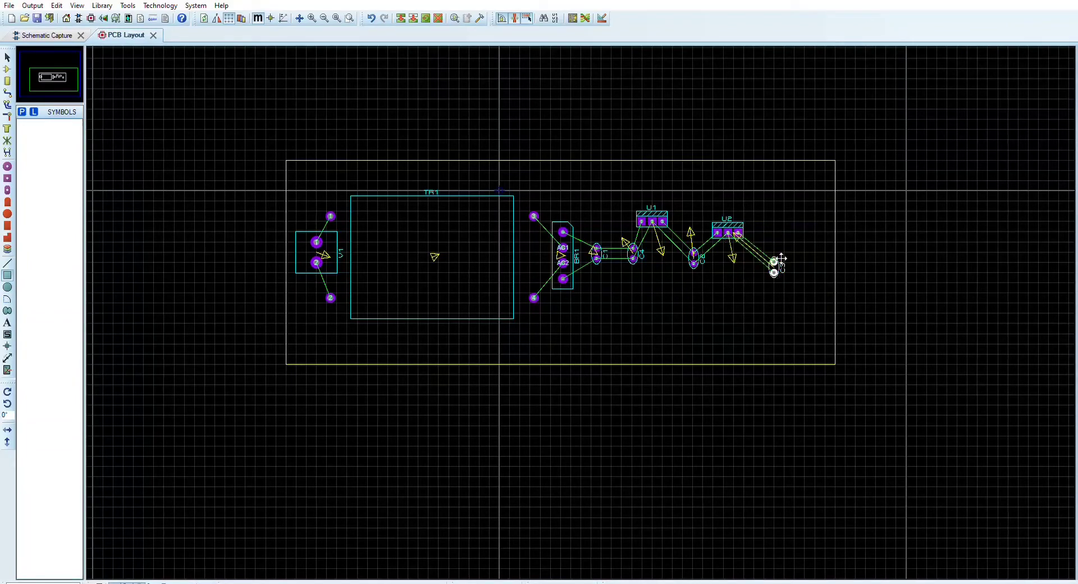
left_click(774, 268)
Lower U1 and U2 into one row, with U1 between C4 and C2 and U2 just past C2
right_click(664, 221)
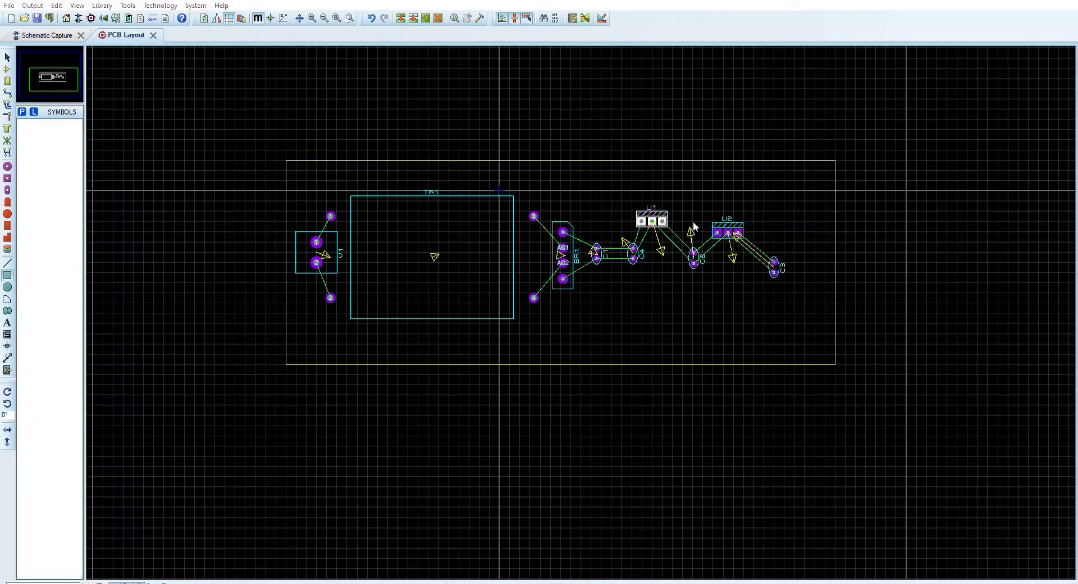
left_click(693, 224)
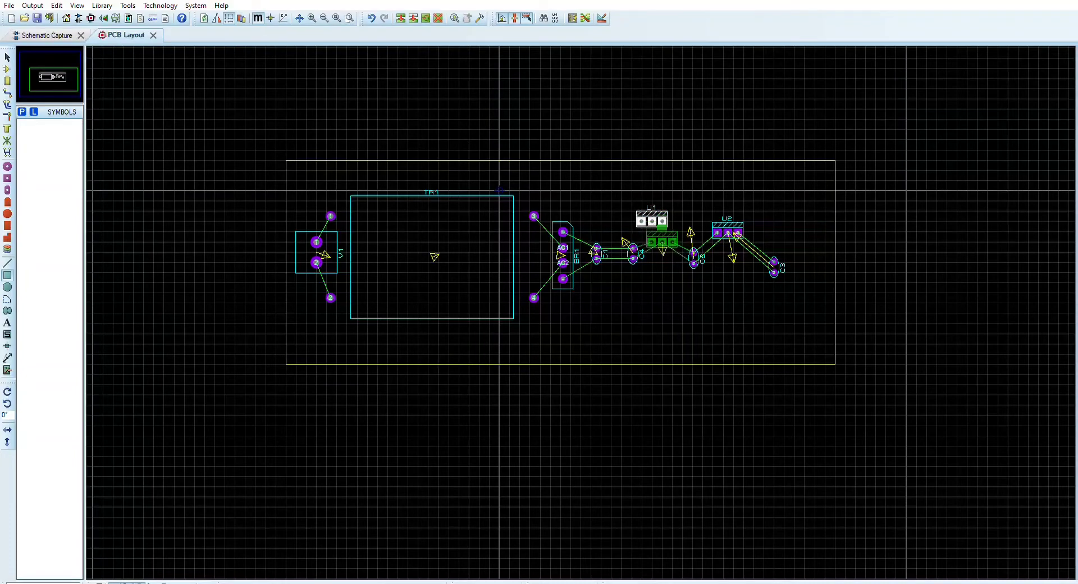
left_click(662, 243)
right_click(731, 233)
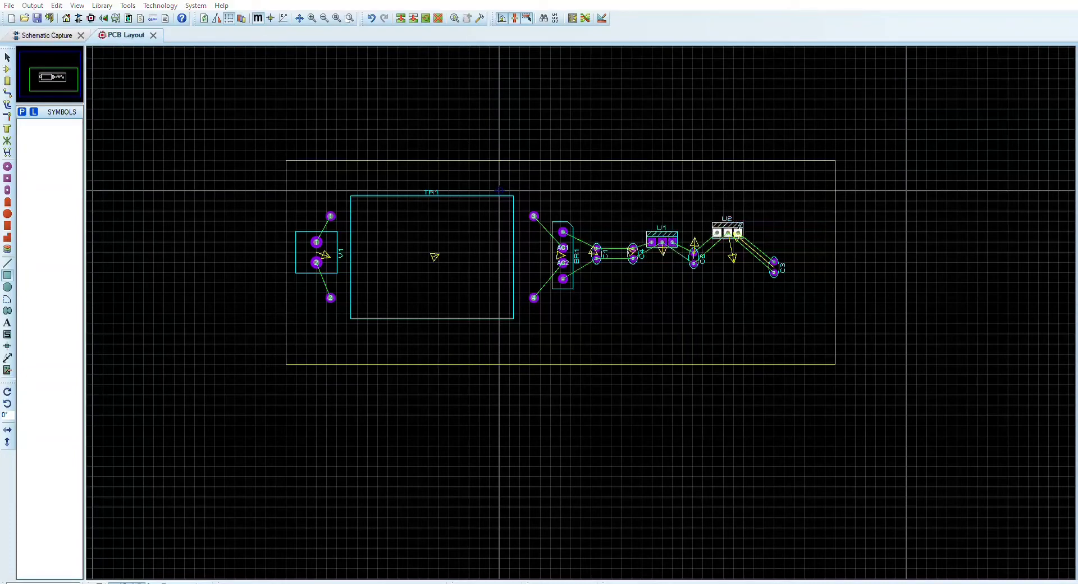
left_click(748, 232)
left_click(714, 243)
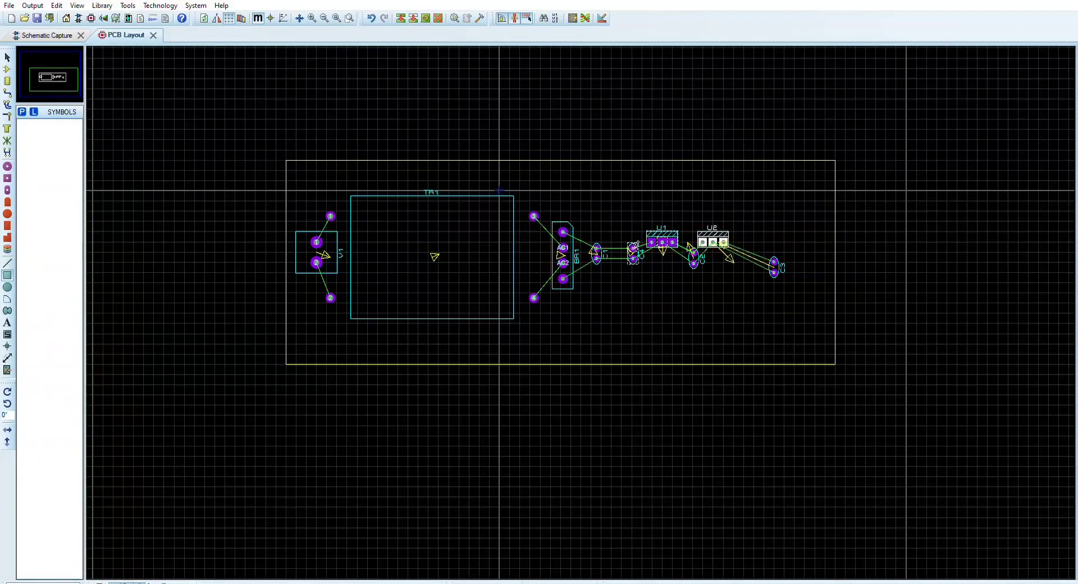
Move bridge rectifier BR1 beside the transformer's output pads, and place C1 and C4 side by side just right of it
right_click(572, 228)
left_click(595, 221)
left_click(544, 247)
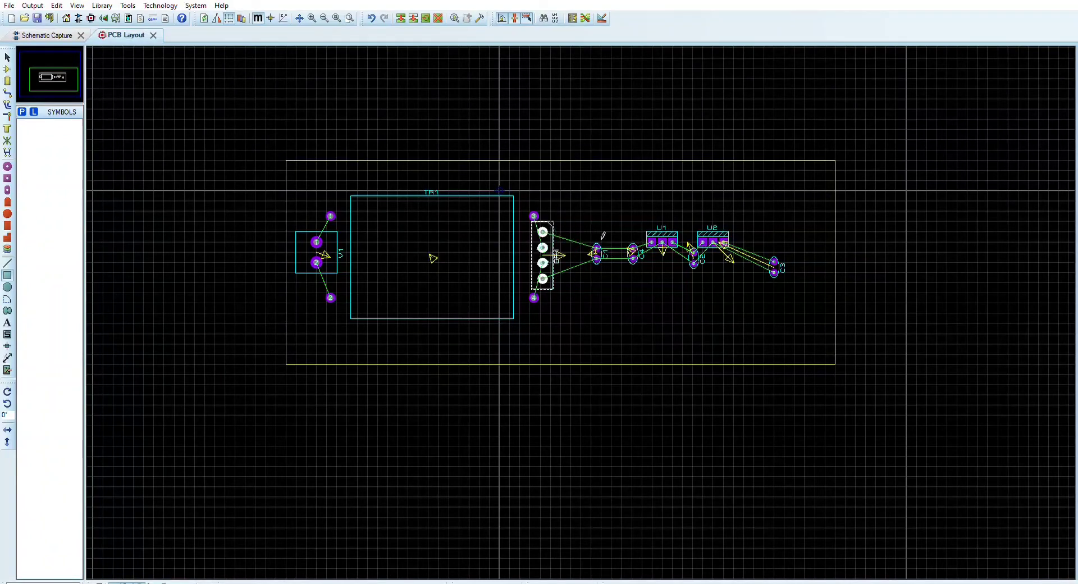
right_click(598, 245)
left_click(616, 234)
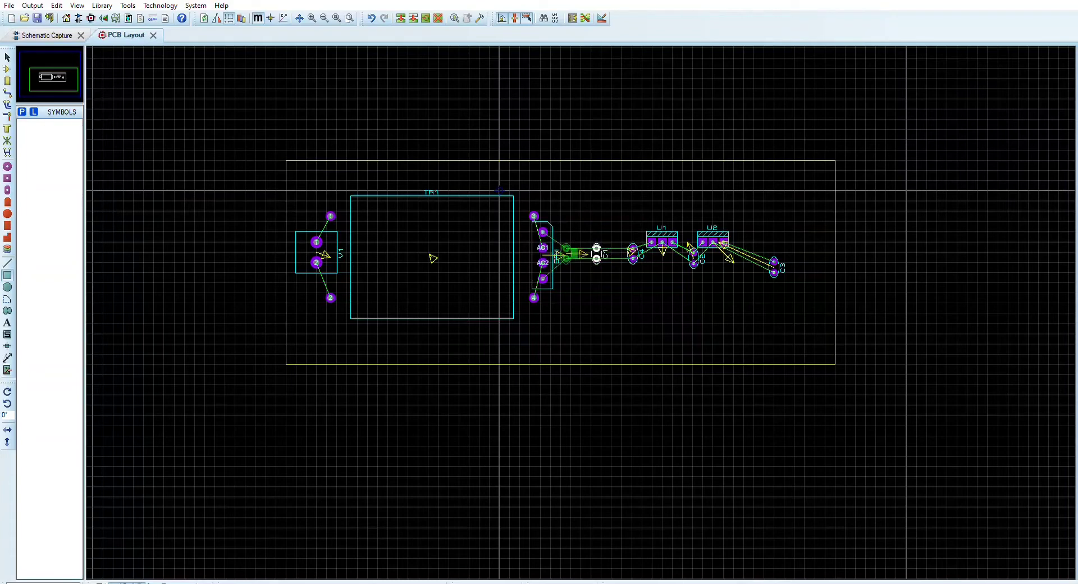
left_click(567, 251)
right_click(633, 253)
left_click(651, 257)
left_click(583, 254)
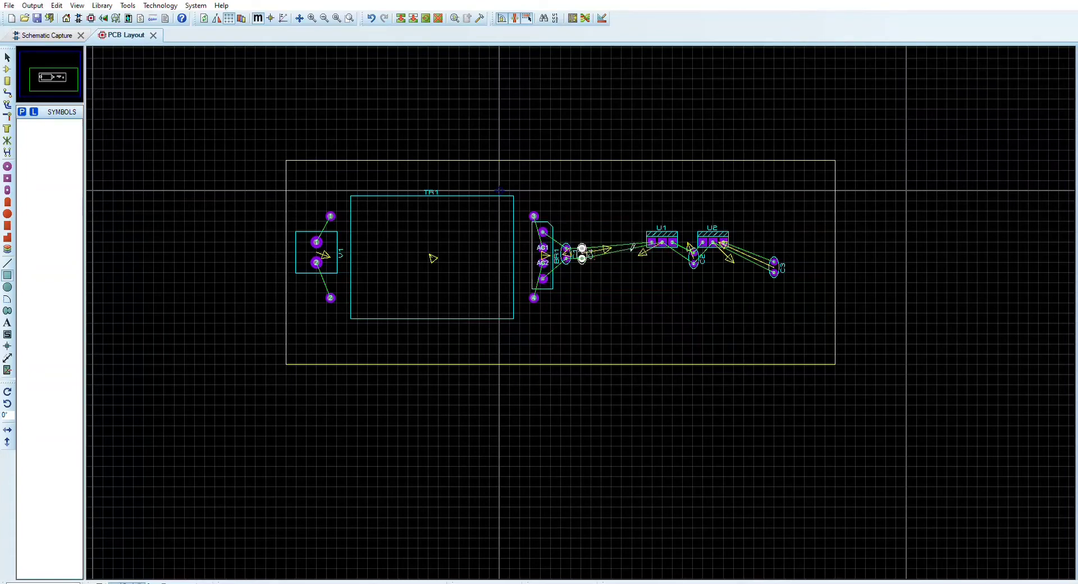
Place U1 directly above C1 and C4, and move C2 just to the right of C4
right_click(662, 242)
left_click(680, 247)
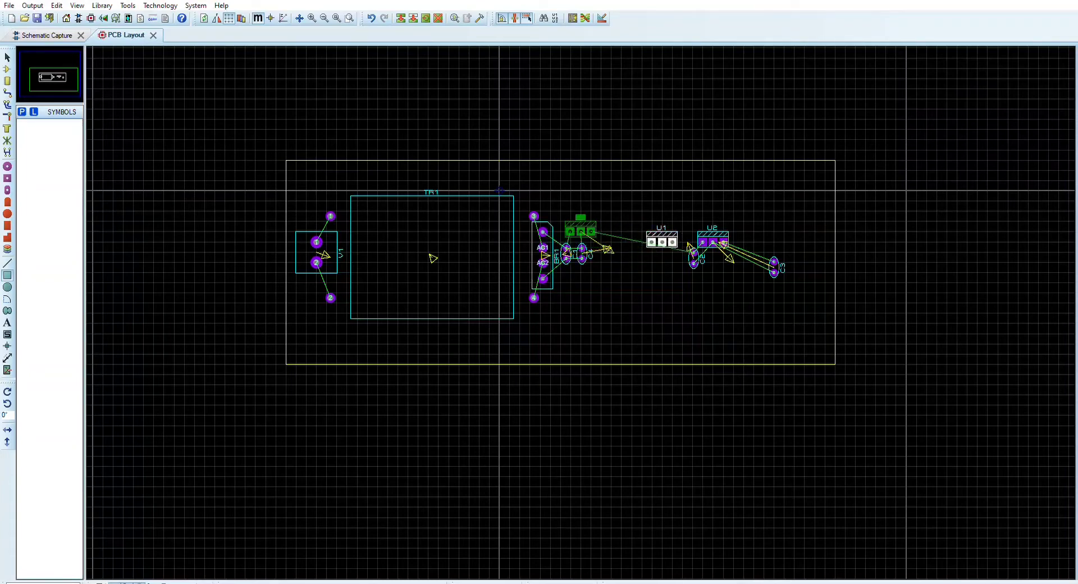
left_click(594, 224)
right_click(694, 253)
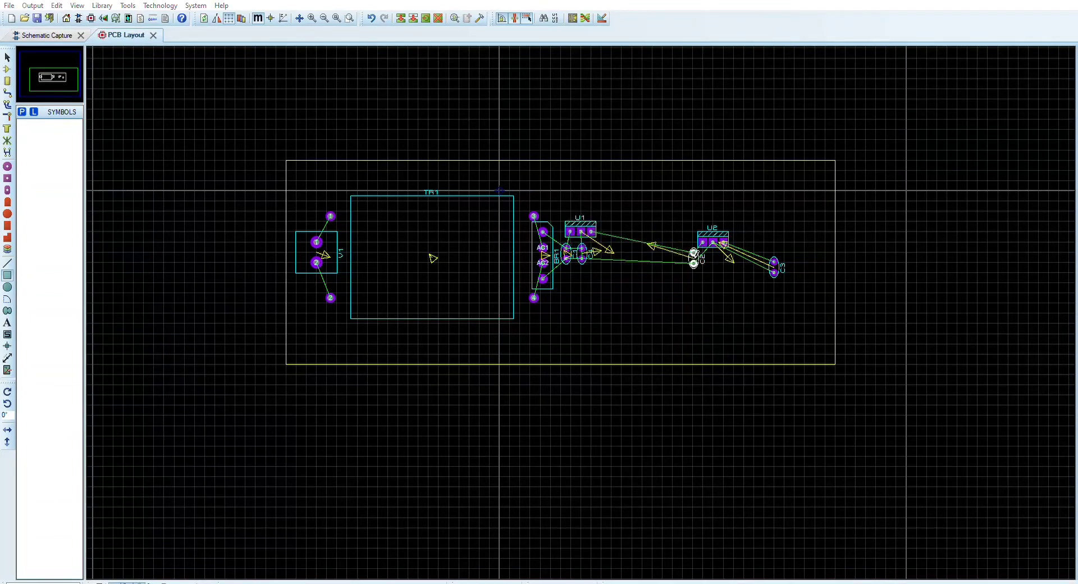
left_click(711, 256)
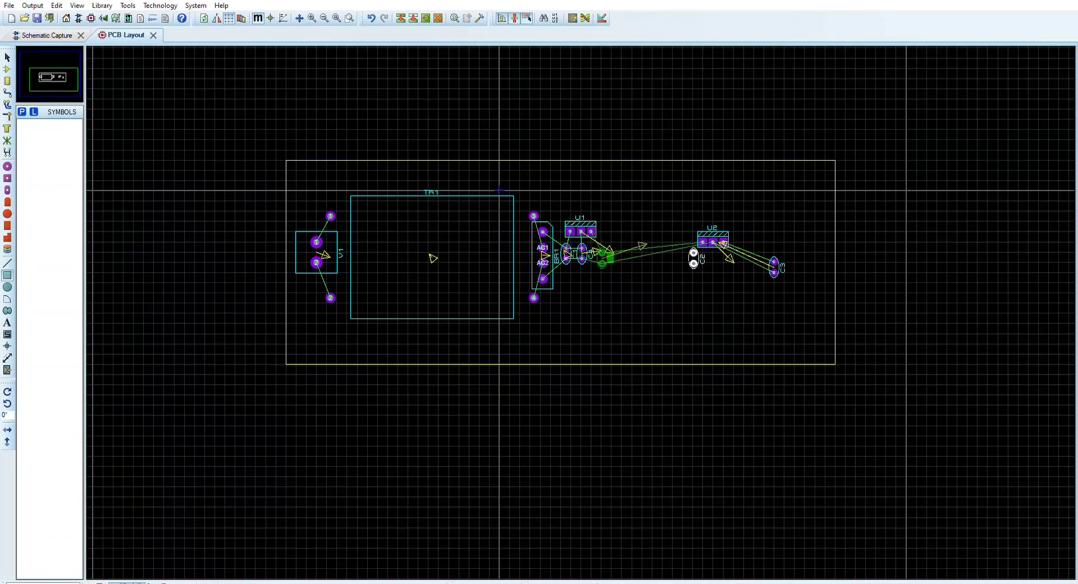
left_click(603, 257)
Move U2 directly to the right of U1, and place C3 below U2 beside C2
right_click(712, 241)
left_click(730, 246)
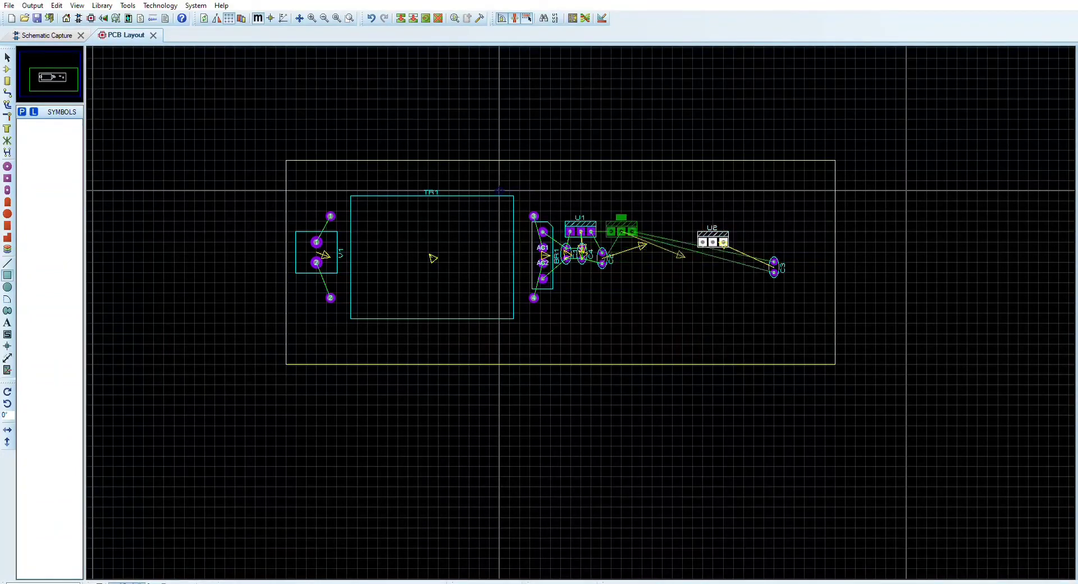
left_click(624, 231)
right_click(774, 263)
left_click(808, 260)
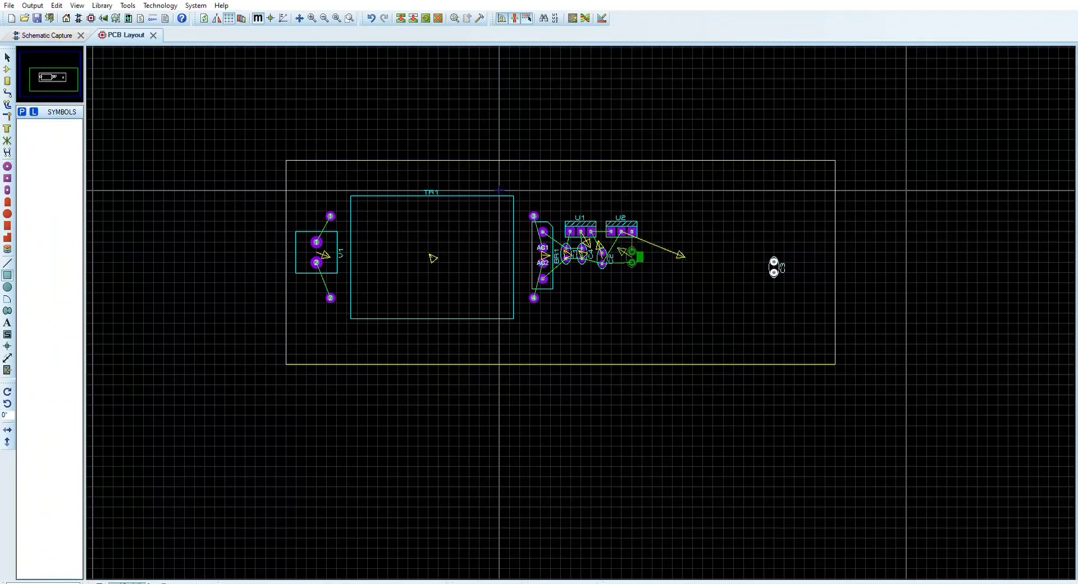
left_click(622, 256)
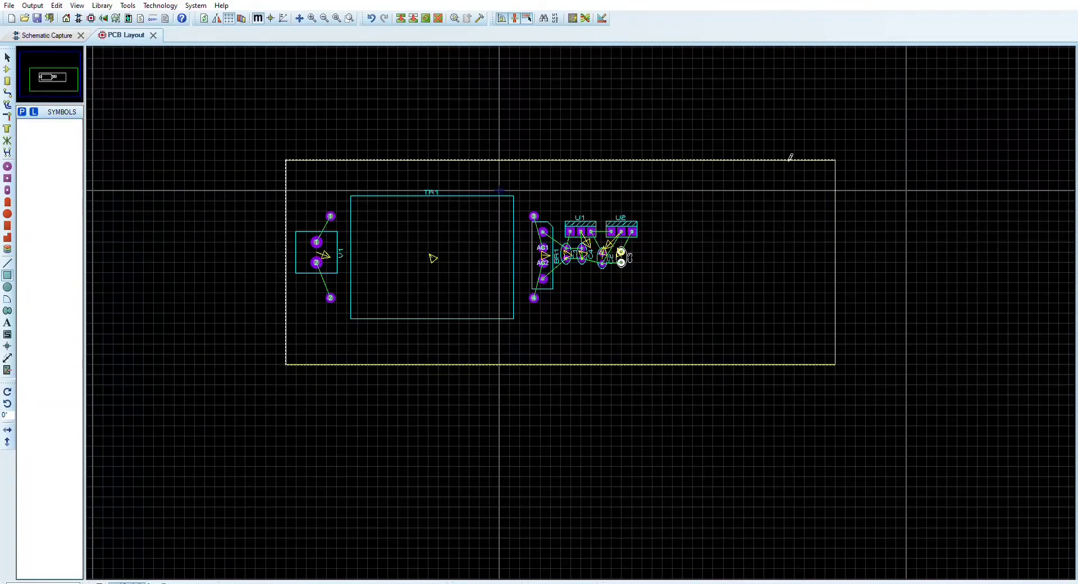
left_click(815, 238)
left_click(772, 190)
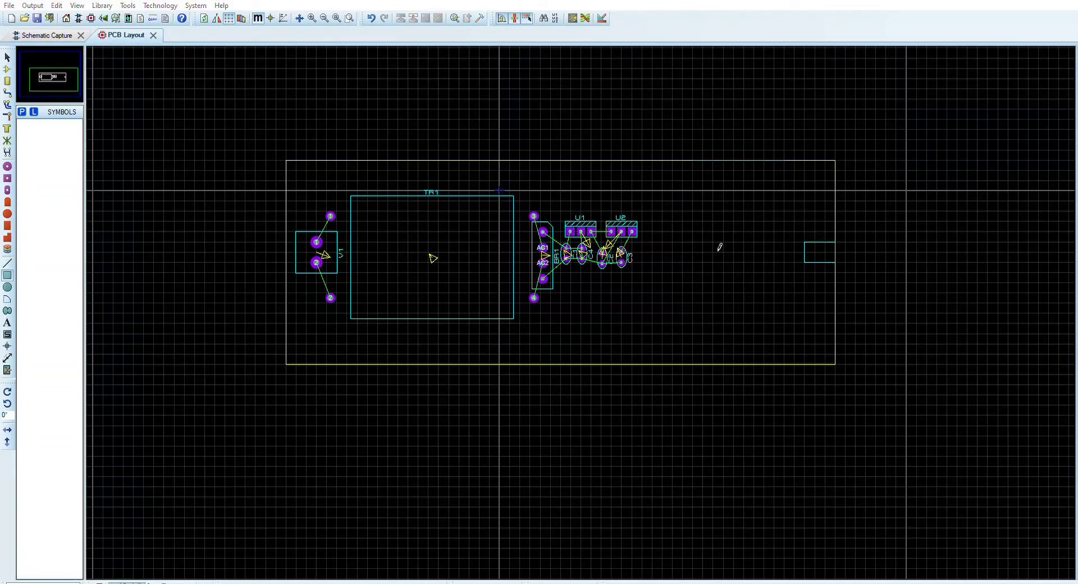
left_click(787, 214)
right_click(814, 250)
left_click(815, 242)
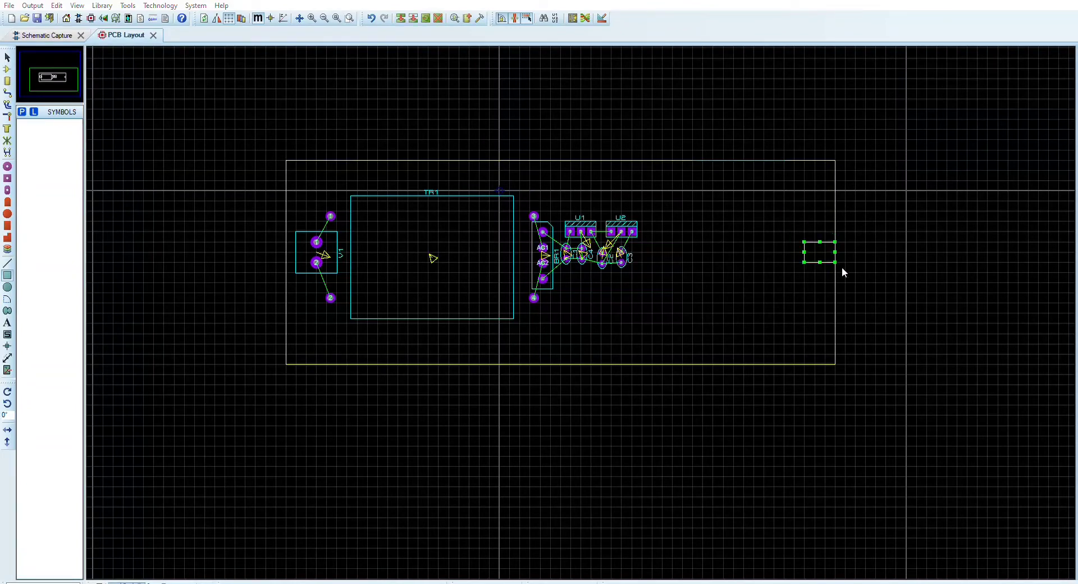
key("Delete")
Shrink the board outline around the components by moving its right edge just beyond U2 and its top and bottom edges inward
left_click(756, 161)
left_click(784, 188)
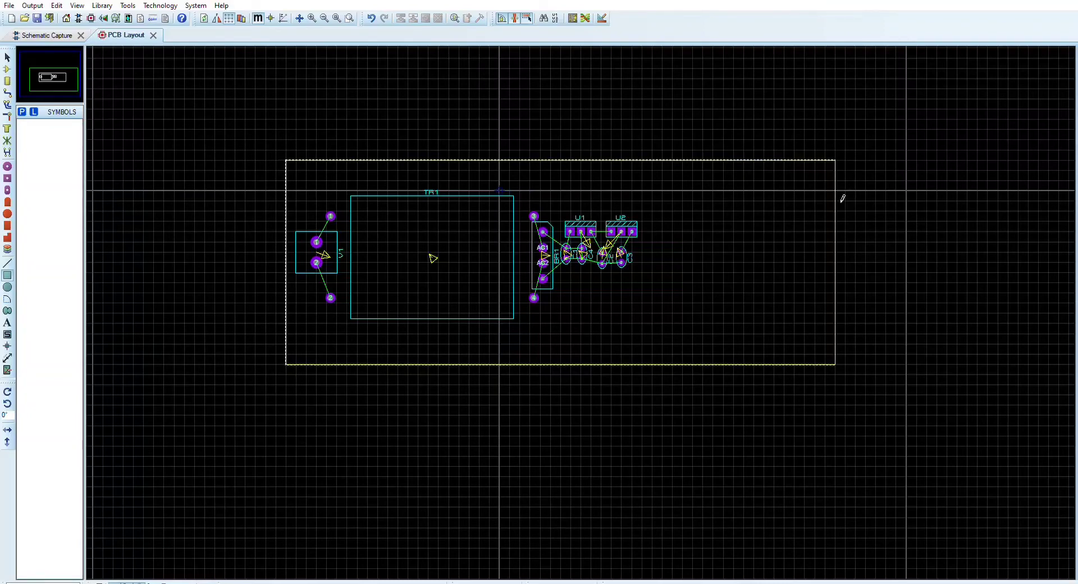
left_click_drag(743, 119, 795, 274)
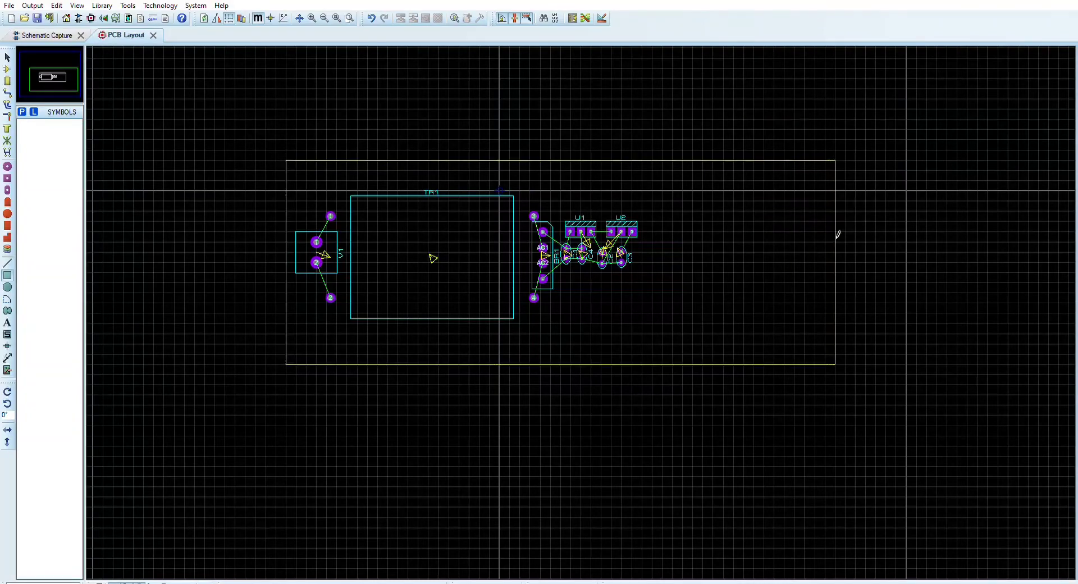
left_click(676, 159)
left_click_drag(837, 250, 653, 260)
left_click_drag(459, 161, 459, 180)
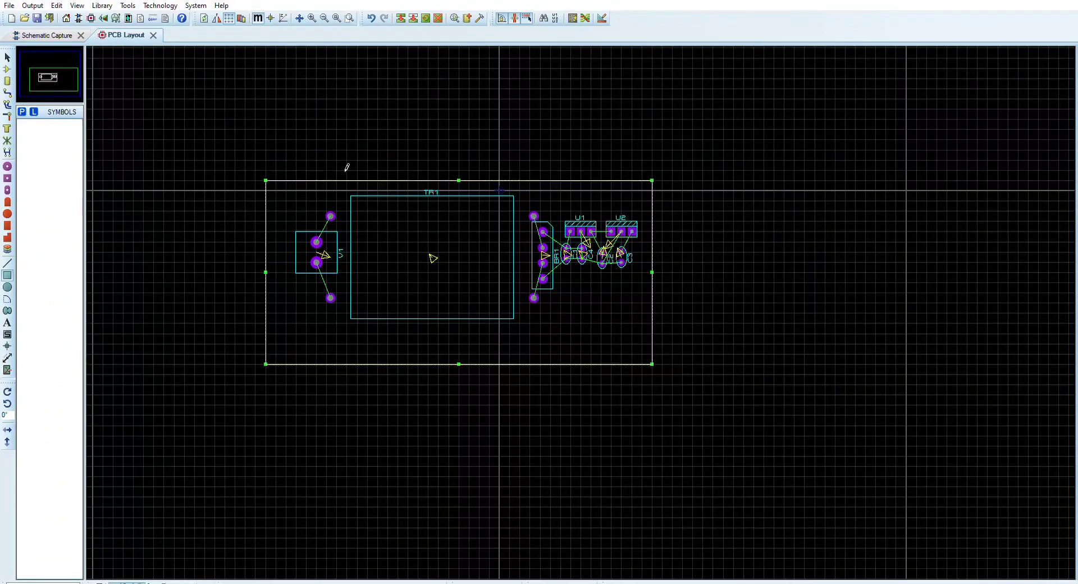
left_click_drag(279, 268, 293, 267)
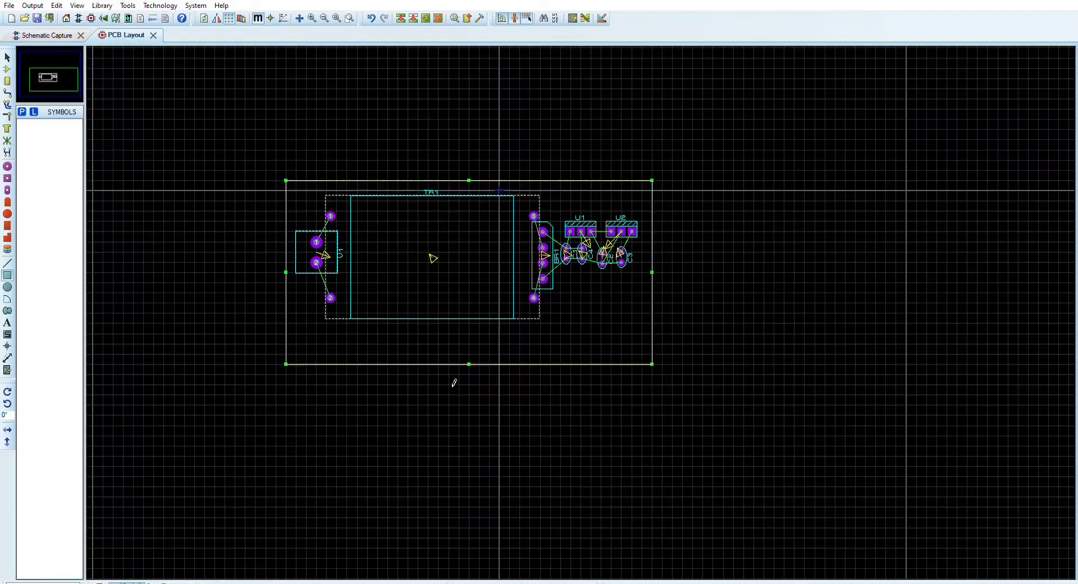
left_click_drag(471, 361, 473, 334)
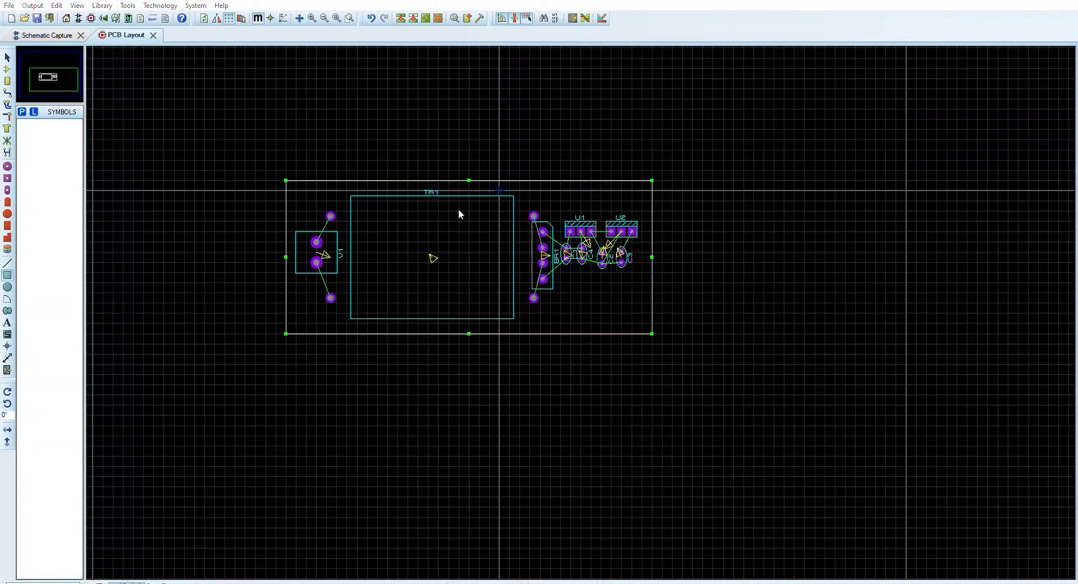
Enlarge the board outline slightly on all four sides to leave a margin around the components
left_click_drag(285, 257, 266, 257)
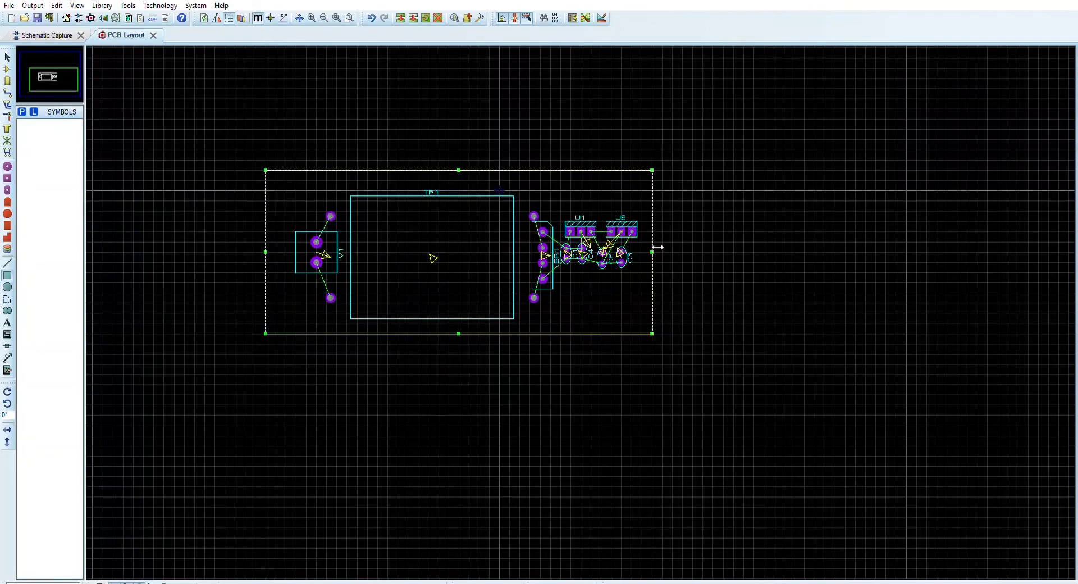
left_click_drag(657, 247, 672, 250)
left_click_drag(475, 334, 474, 344)
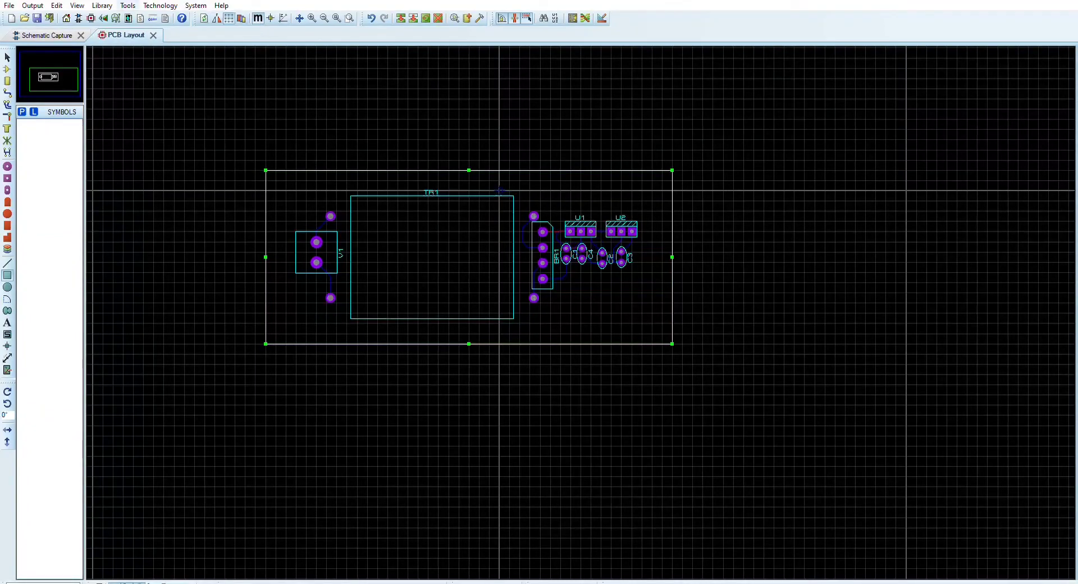
Run the auto-router to lay the board's tracks
left_click(128, 6)
left_click(165, 197)
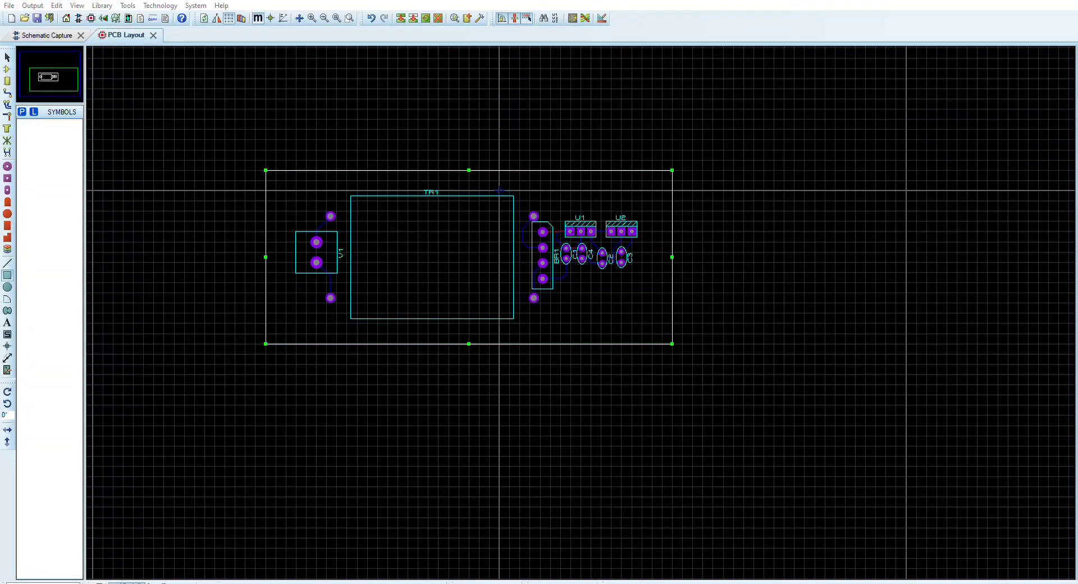
left_click(631, 191)
Open the board's 3D view and inspect the assembly and the tracks on its underside from several directions
left_click(103, 17)
middle_click(446, 155)
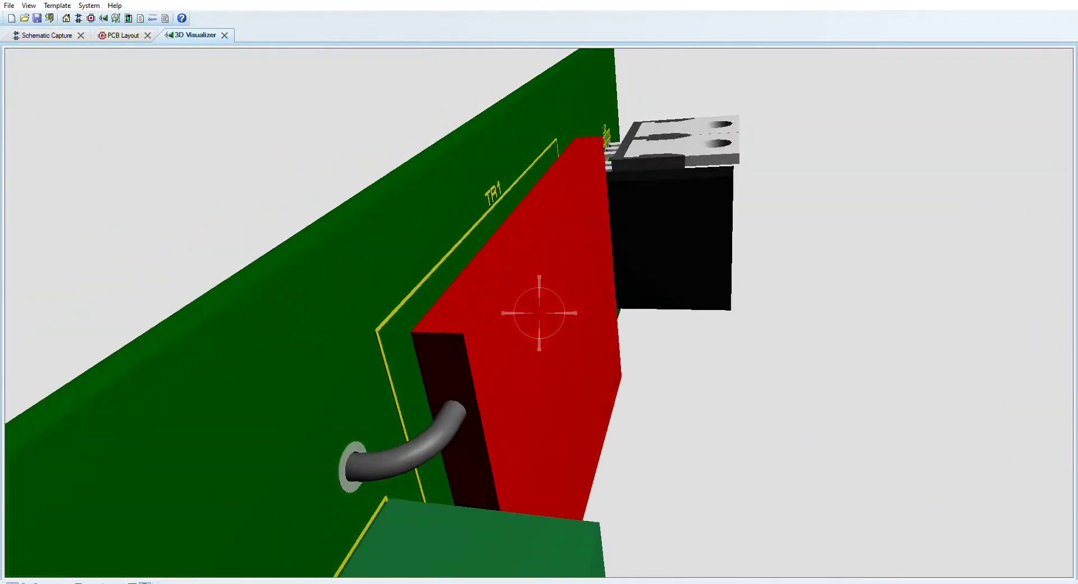
left_click_drag(539, 313, 449, 281)
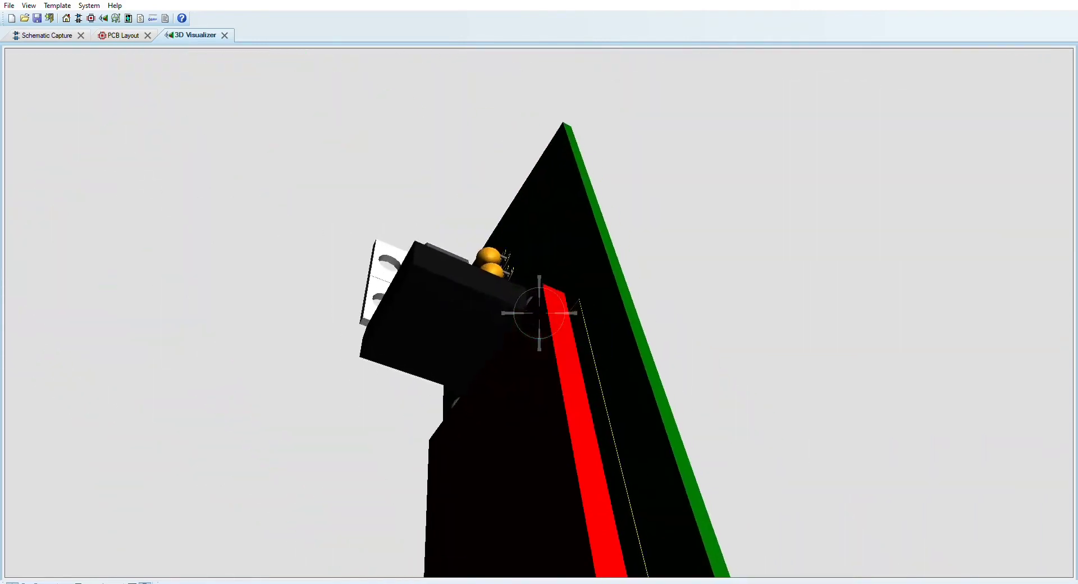
right_click(105, 512)
left_click(115, 581)
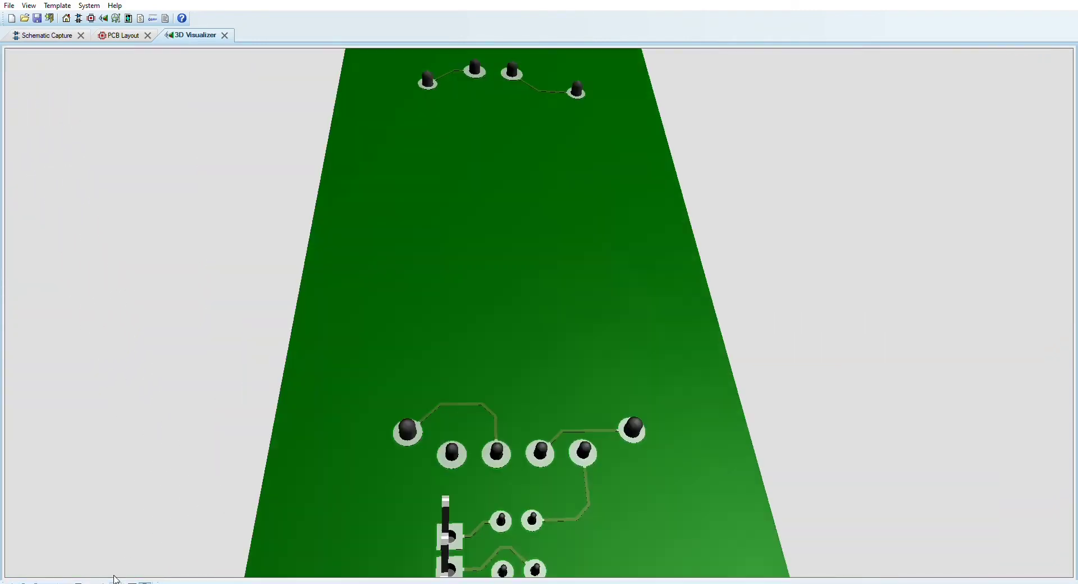
left_click(101, 580)
left_click(93, 580)
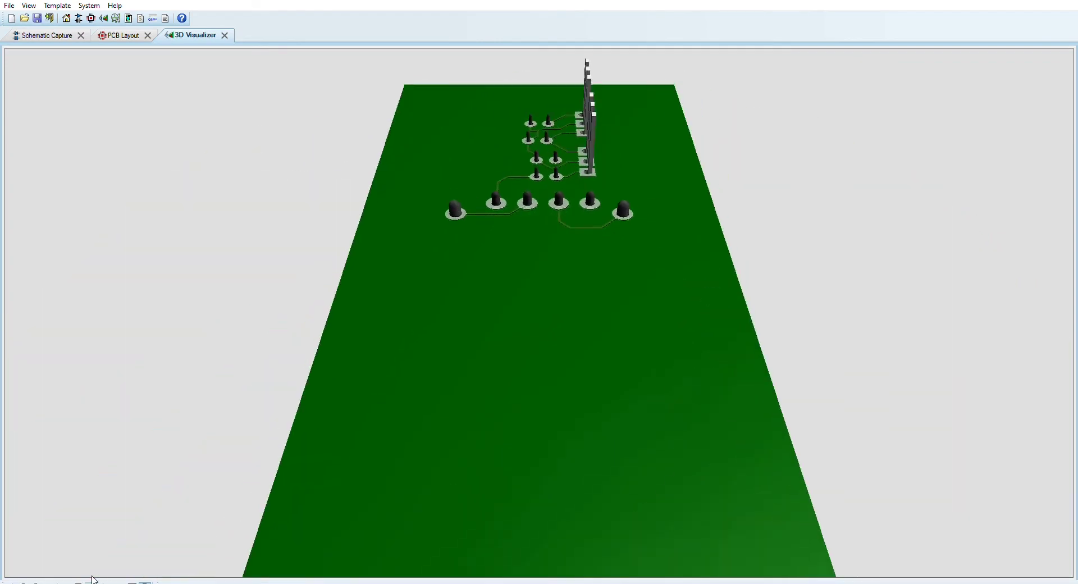
left_click(78, 580)
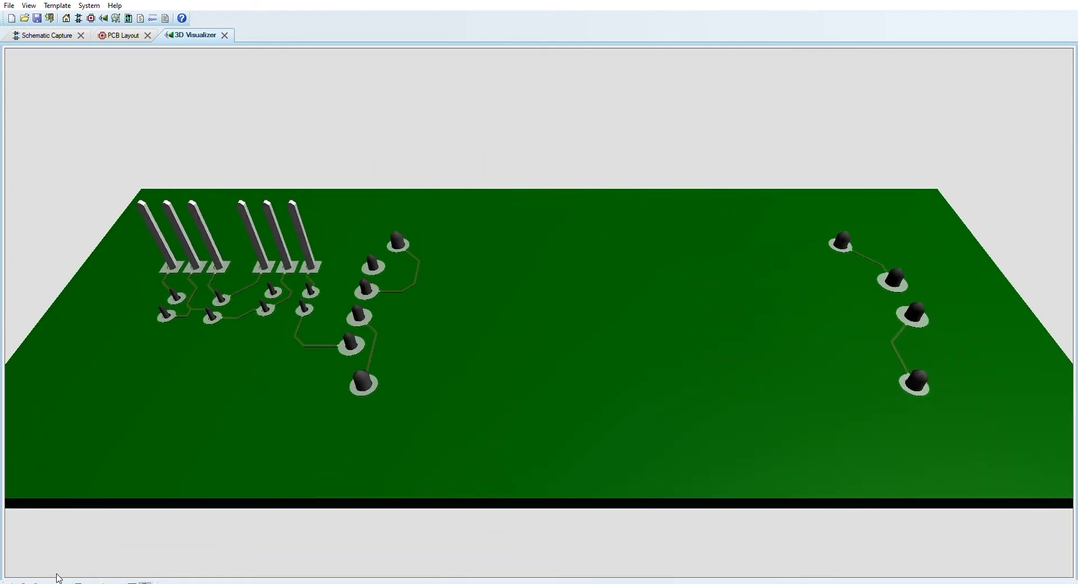
Examine the 3D board's component side around the transformer, bridge rectifier, regulators and capacitors, plus the underside tracks
left_click(48, 579)
scroll(528, 355, "down", 3)
left_click(652, 322)
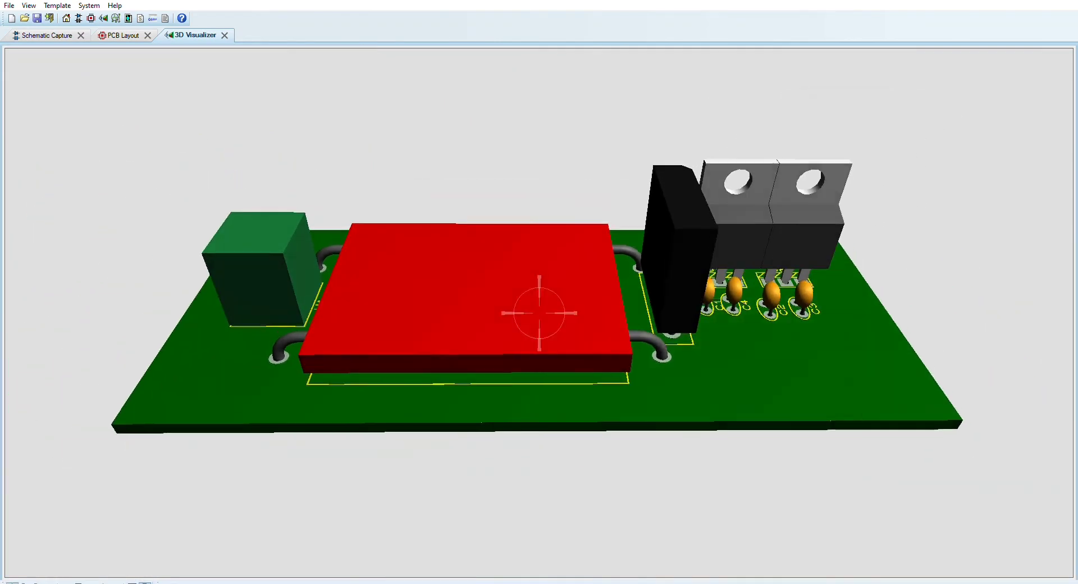
right_click(540, 306)
left_click(735, 245)
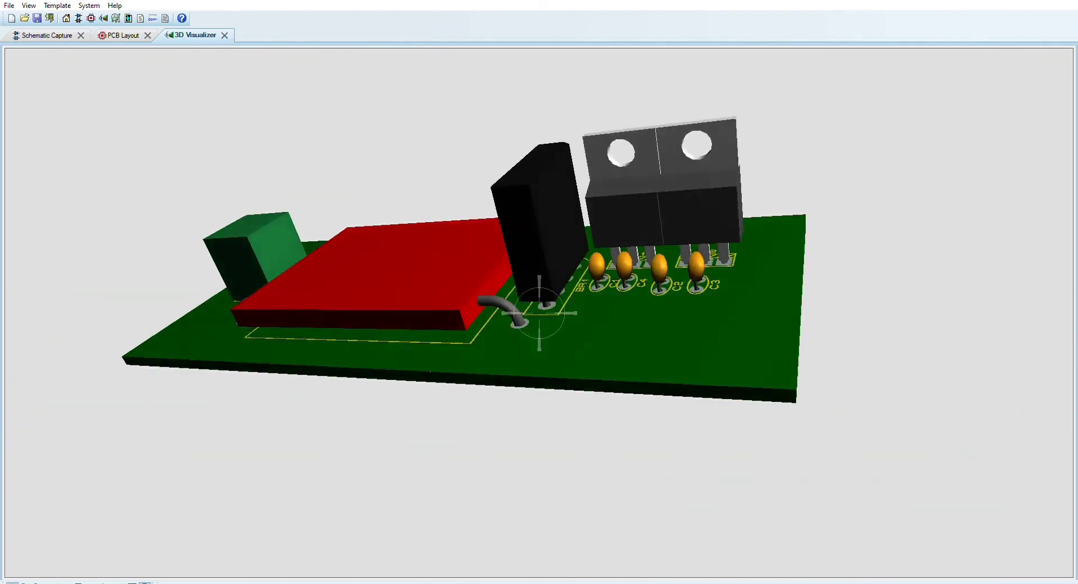
left_click_drag(539, 313, 394, 298)
left_click_drag(539, 313, 408, 252)
left_click_drag(926, 179, 1027, 122)
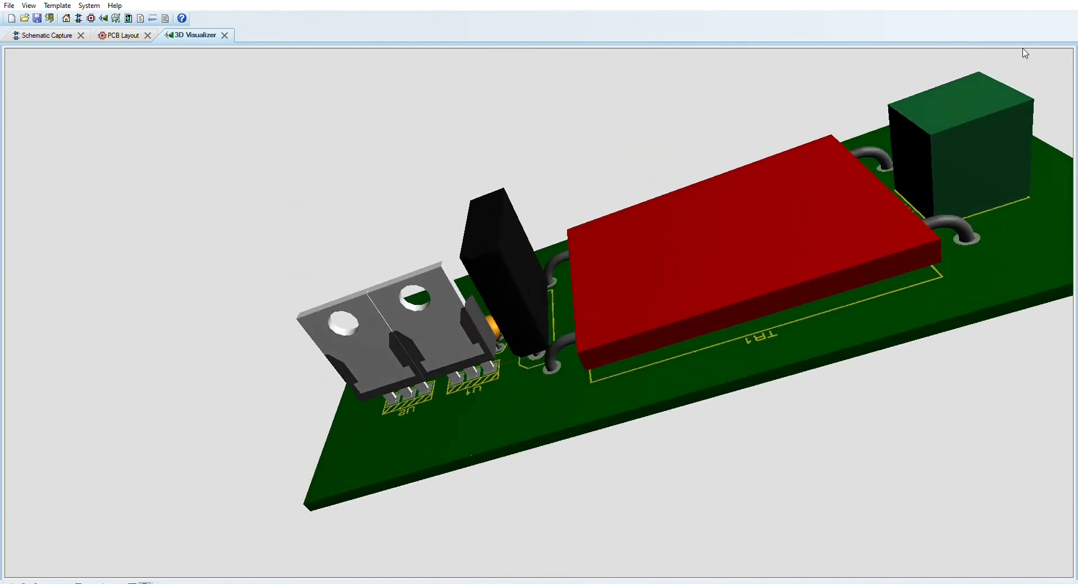
left_click_drag(921, 113, 539, 301)
scroll(539, 306, "down", 3)
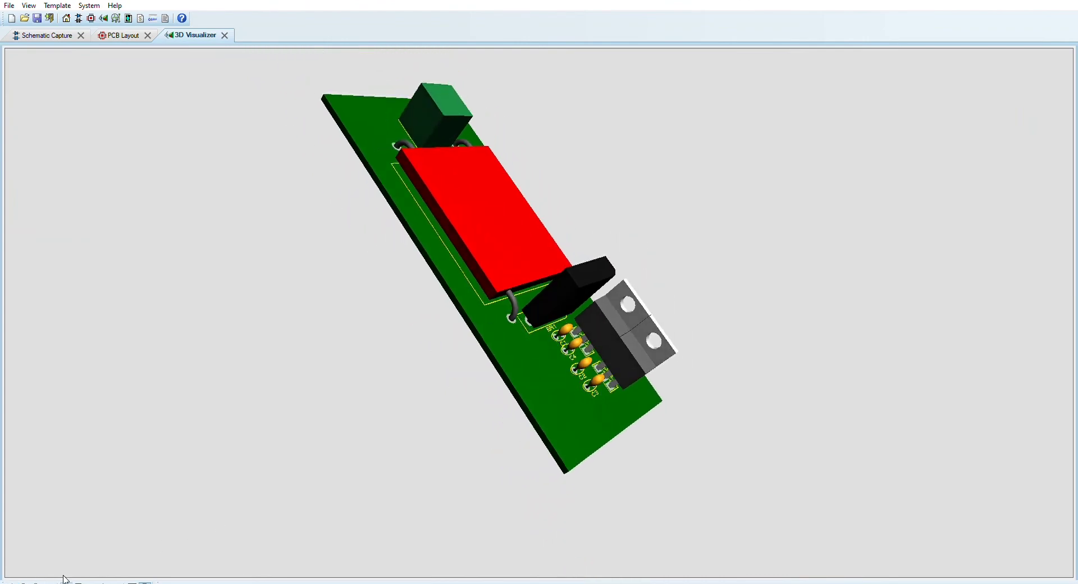
left_click(77, 581)
left_click_drag(421, 464, 539, 313)
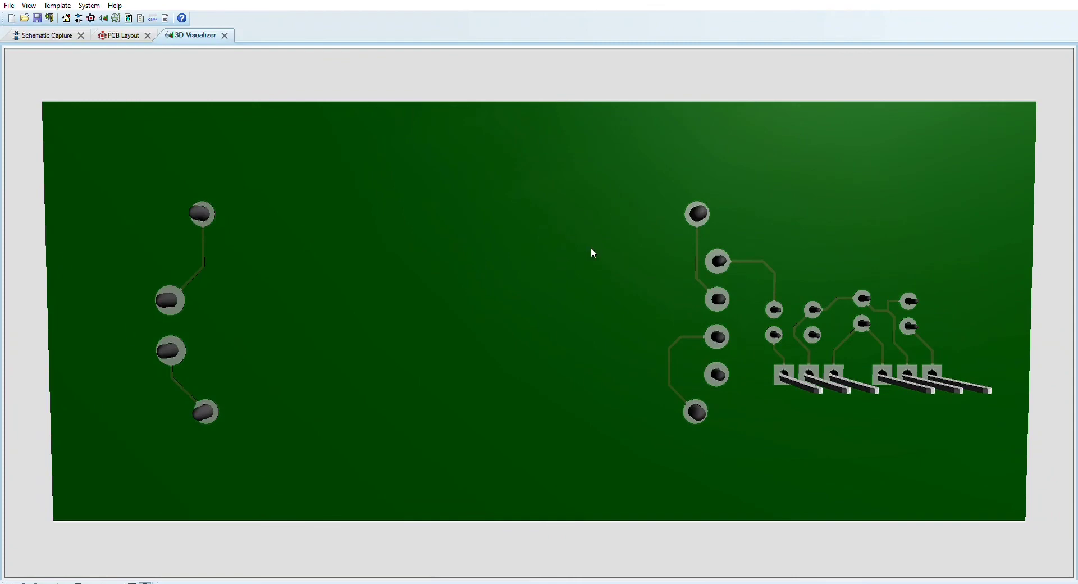